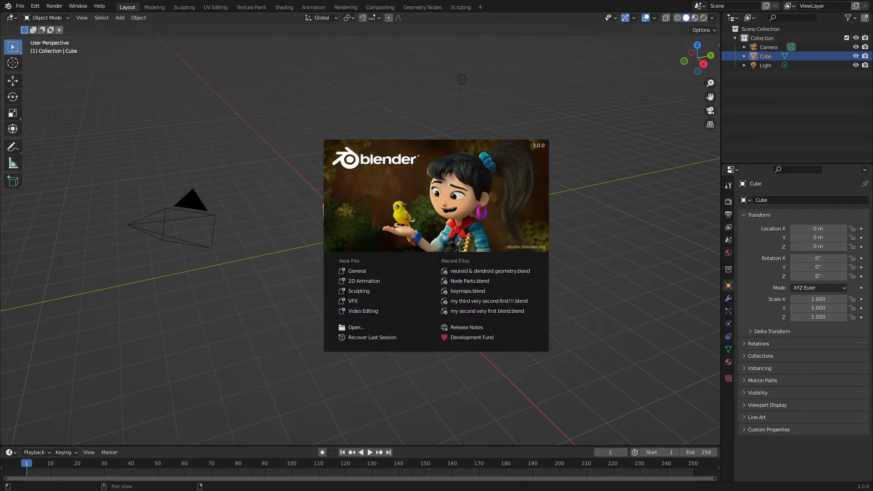
- Switch to the Geometry Nodes workspace with an enlarged node editor and create a new node tree for the cube
{"action": "left_click", "coordinate": [214, 130]}
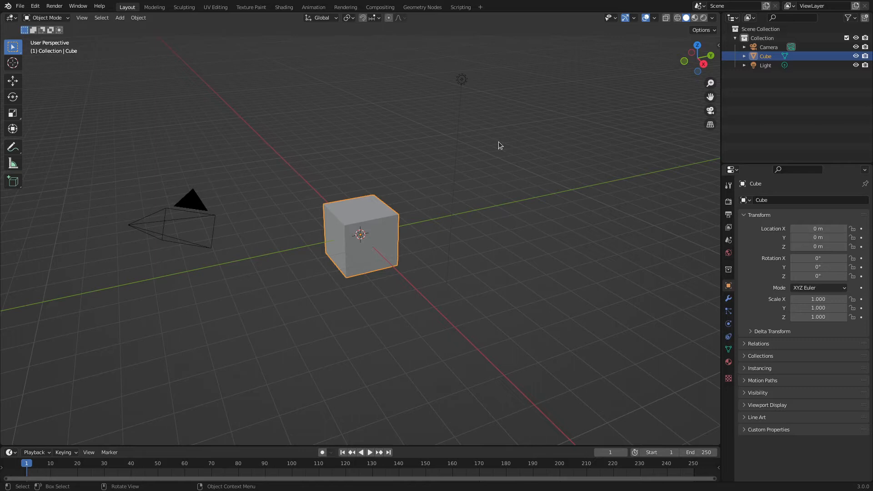
{"action": "left_click", "coordinate": [422, 7]}
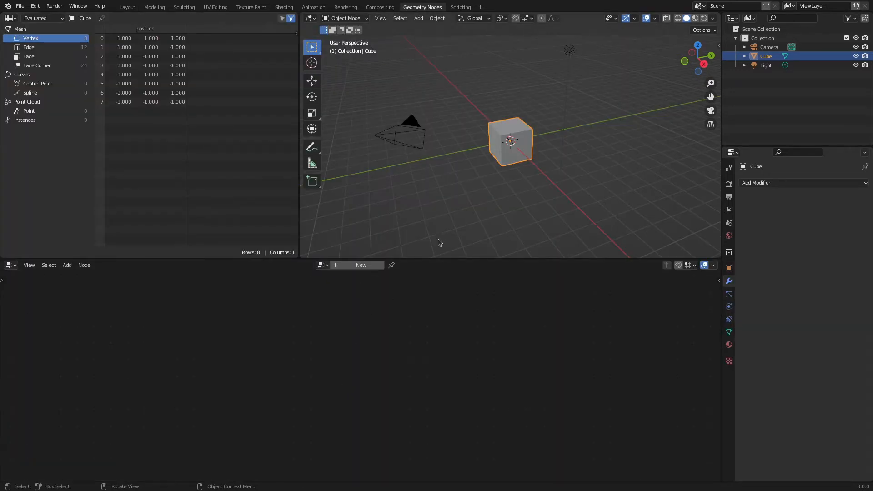
{"action": "left_click_drag", "start_coordinate": [439, 259], "coordinate": [462, 67]}
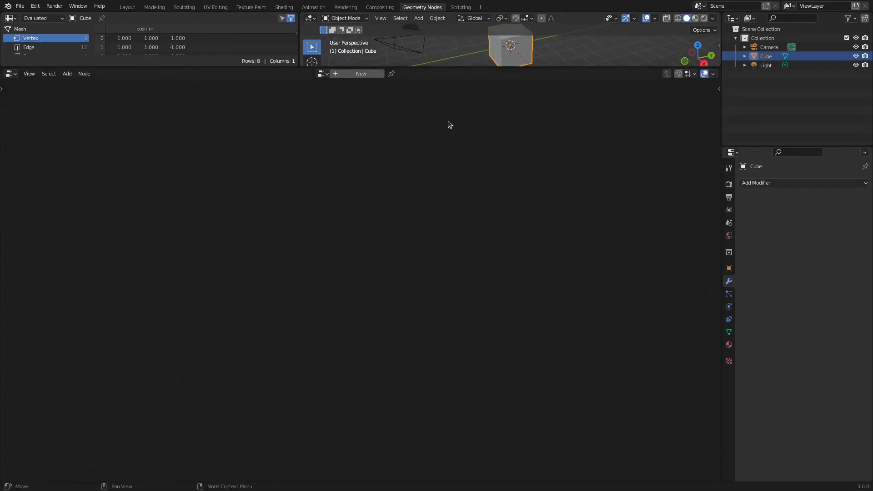
{"action": "left_click", "coordinate": [359, 75]}
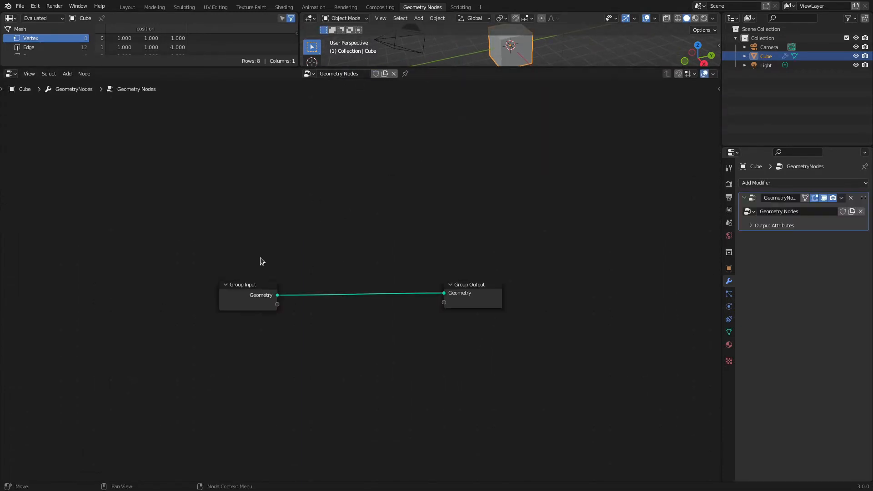
{"action": "key", "text": "shift+a"}
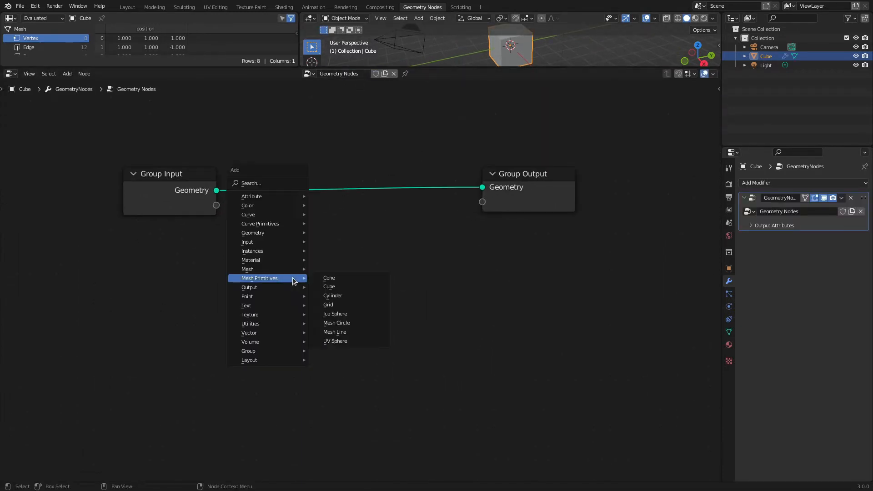
{"action": "mouse_move", "coordinate": [285, 304]}
{"action": "left_click", "coordinate": [346, 332]}
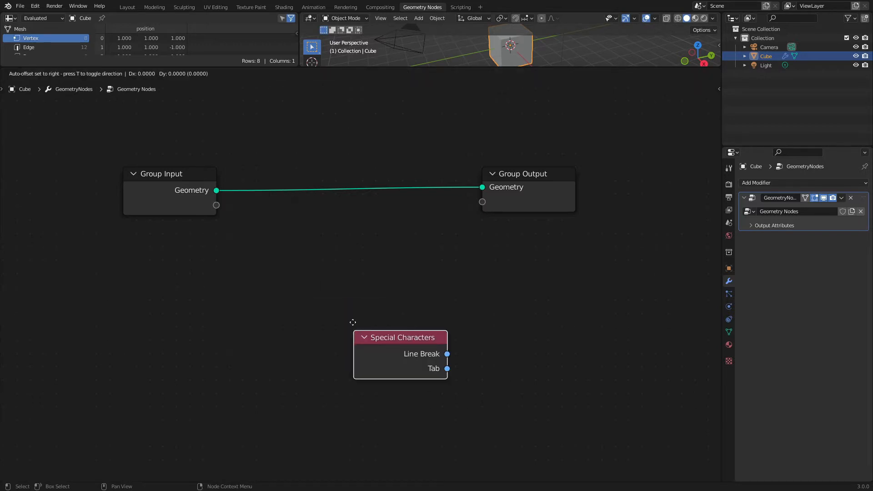
{"action": "right_click", "coordinate": [451, 297]}
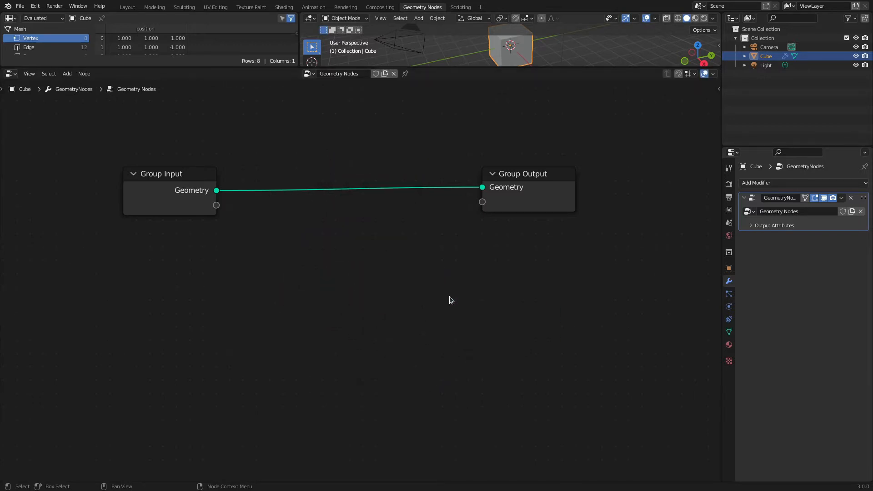
- Insert a Convex Hull node on the link between Group Input and Group Output
{"action": "key", "text": "shift+a"}
{"action": "mouse_move", "coordinate": [378, 231]}
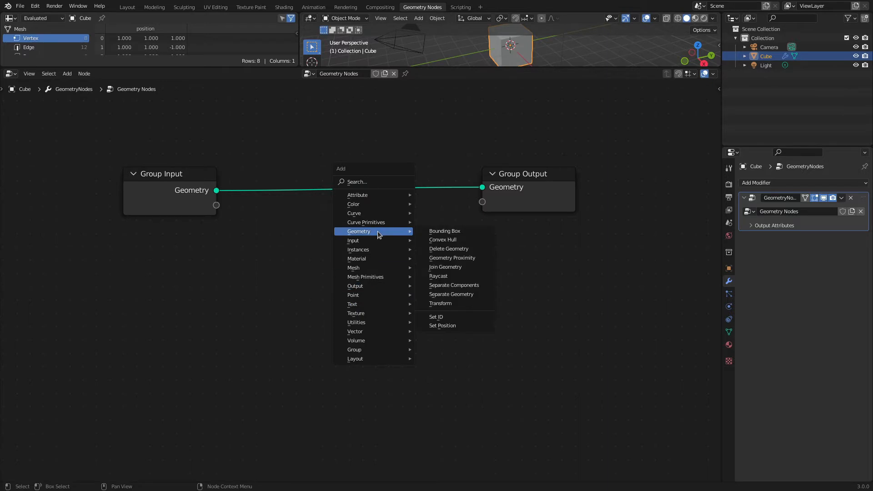
{"action": "left_click", "coordinate": [443, 239]}
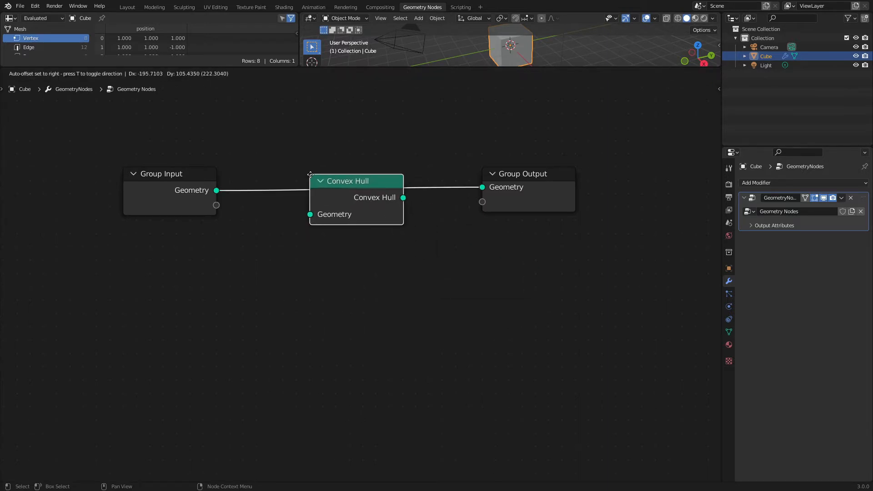
{"action": "left_click", "coordinate": [309, 180]}
{"action": "key", "text": "shift+a"}
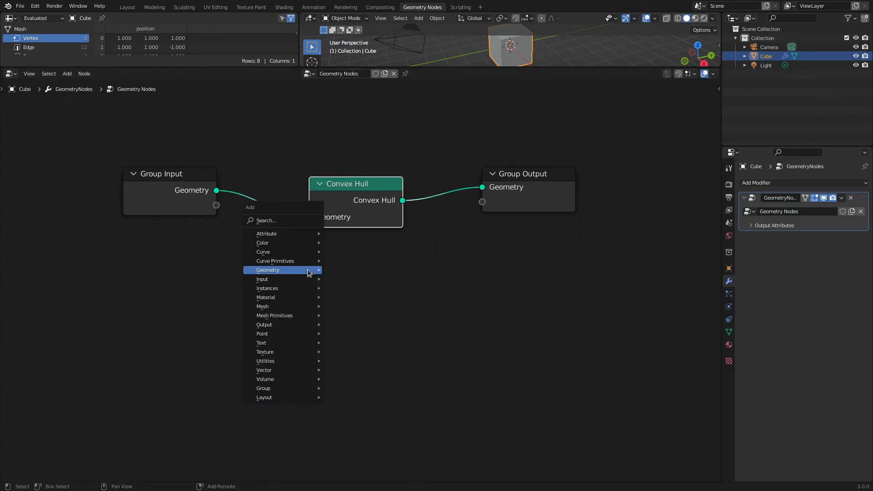
{"action": "mouse_move", "coordinate": [307, 253]}
{"action": "left_click", "coordinate": [366, 155]}
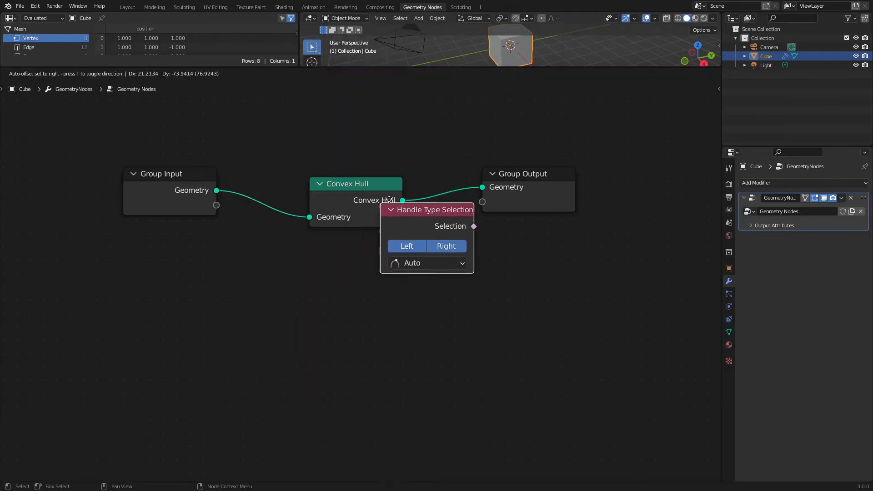
{"action": "right_click", "coordinate": [377, 300]}
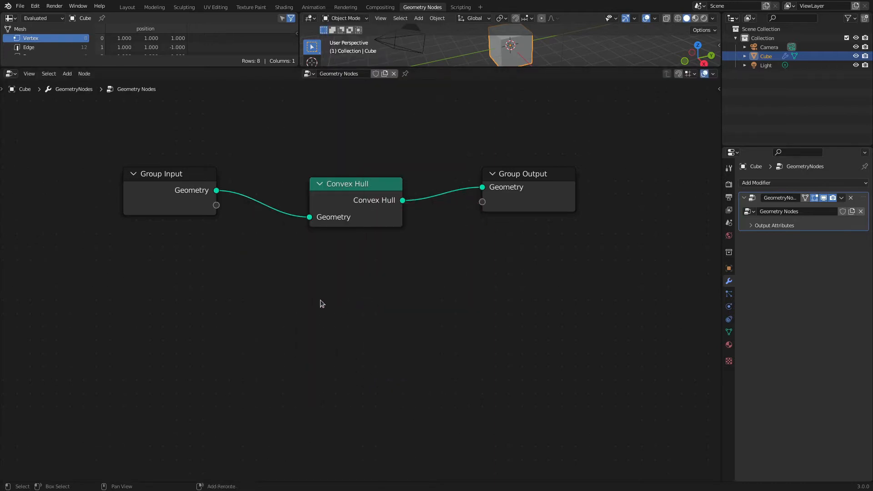
- Insert a Split Edges node on the link between Convex Hull and Group Output
{"action": "key", "text": "shift+a"}
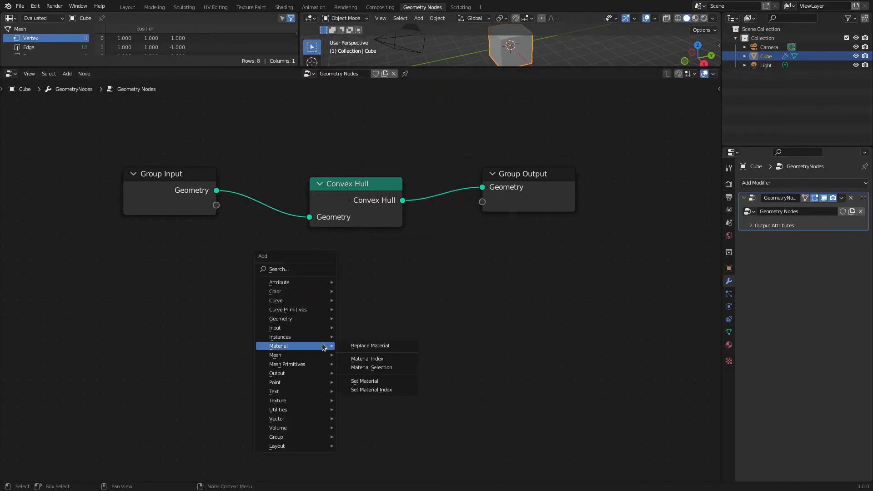
{"action": "mouse_move", "coordinate": [288, 331]}
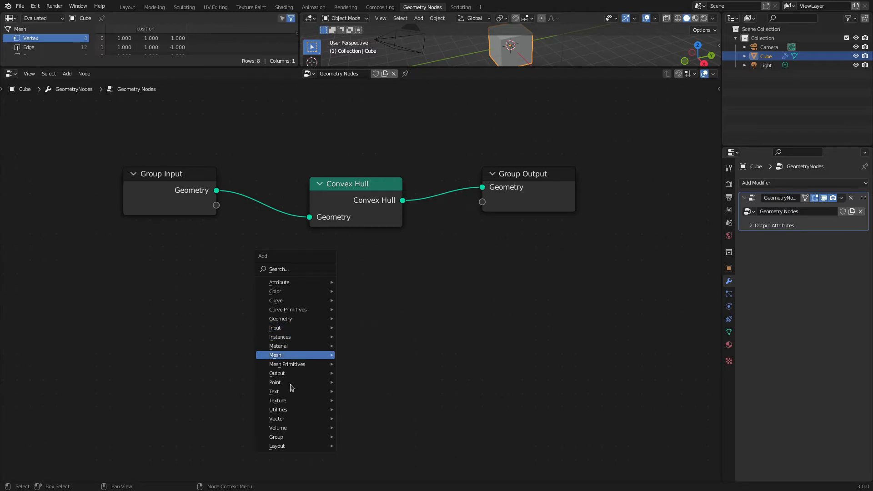
{"action": "mouse_move", "coordinate": [293, 357]}
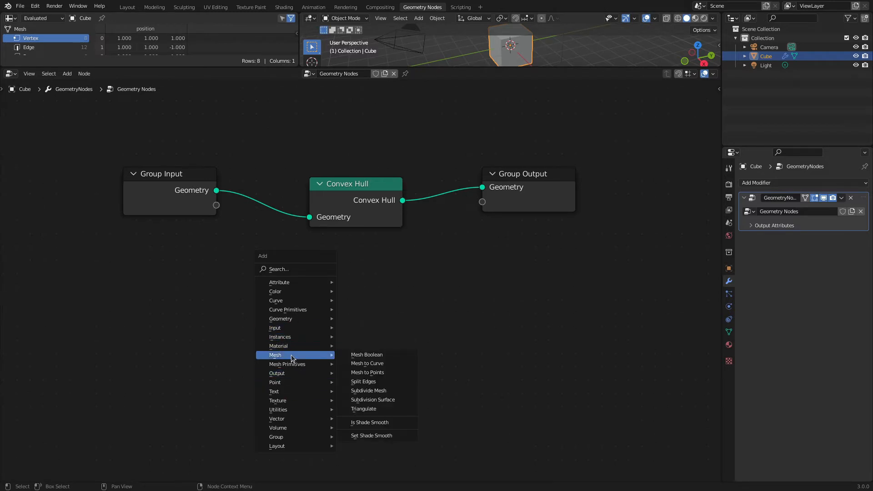
{"action": "left_click", "coordinate": [364, 381]}
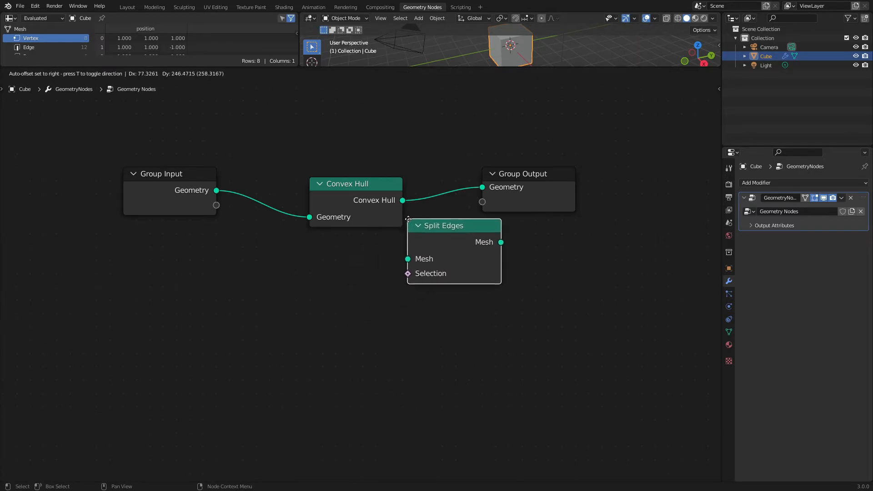
{"action": "left_click", "coordinate": [482, 196]}
- Move the Group Output and Group Input nodes outward to leave space around the Convex Hull and Split Edges nodes
{"action": "scroll", "coordinate": [396, 322], "scroll_direction": "down", "scroll_amount": 2}
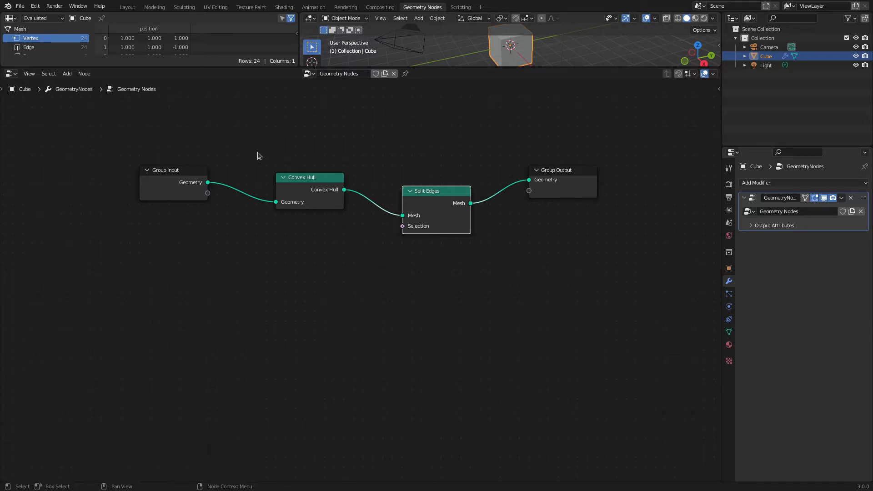
{"action": "left_click_drag", "start_coordinate": [581, 176], "coordinate": [656, 167]}
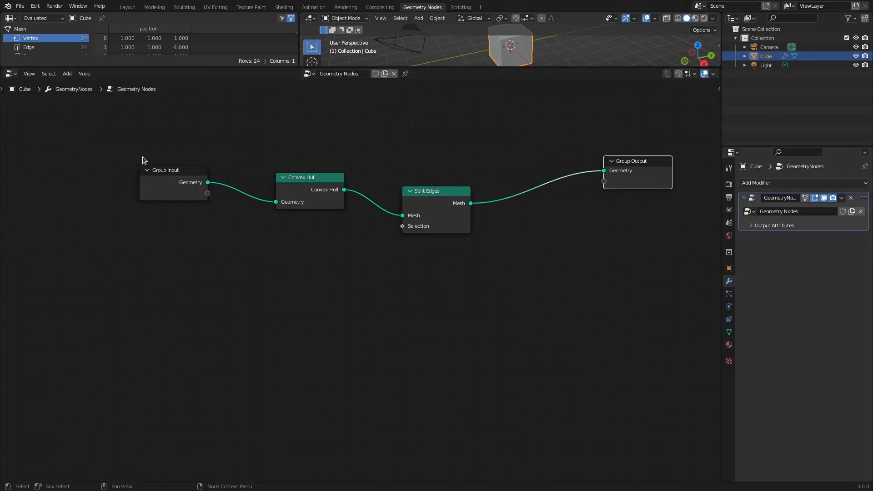
{"action": "left_click_drag", "start_coordinate": [155, 171], "coordinate": [67, 151]}
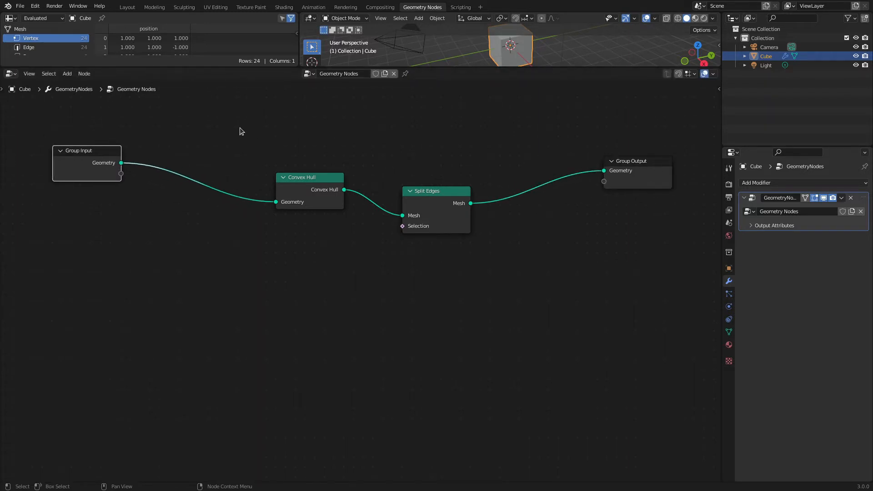
{"action": "left_click_drag", "start_coordinate": [241, 130], "coordinate": [591, 422]}
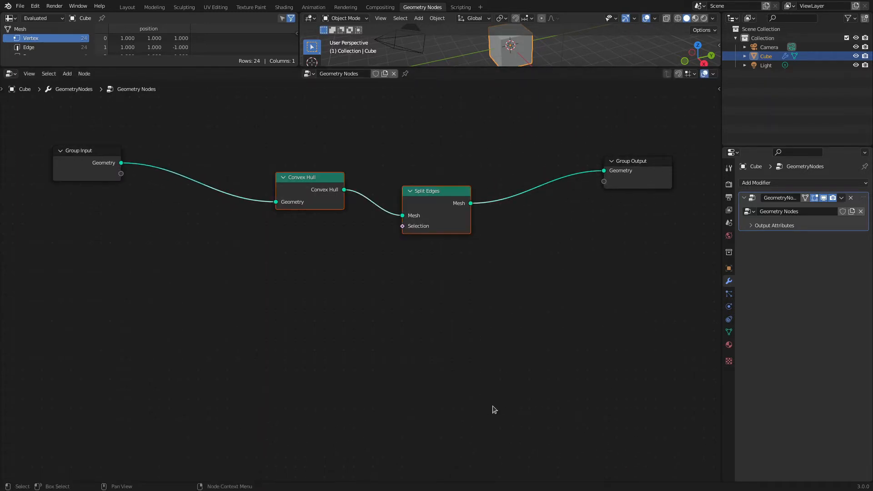
{"action": "left_click", "coordinate": [180, 308]}
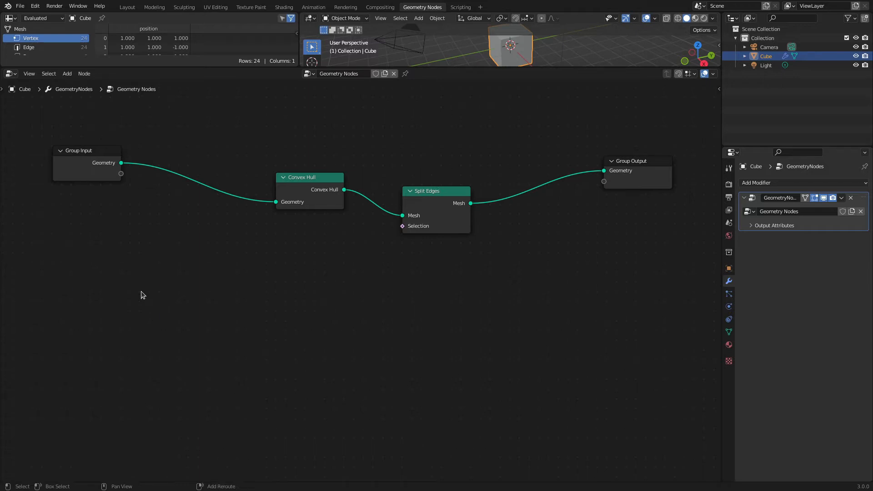
- Add an empty Frame node in the free space below the Group Input node
{"action": "key", "text": "shift+a"}
{"action": "mouse_move", "coordinate": [124, 382]}
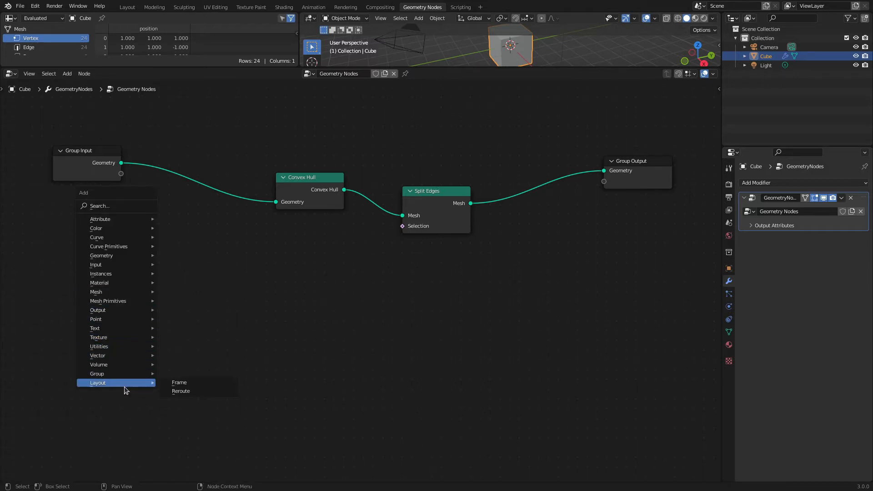
{"action": "left_click", "coordinate": [185, 382]}
{"action": "left_click", "coordinate": [191, 316]}
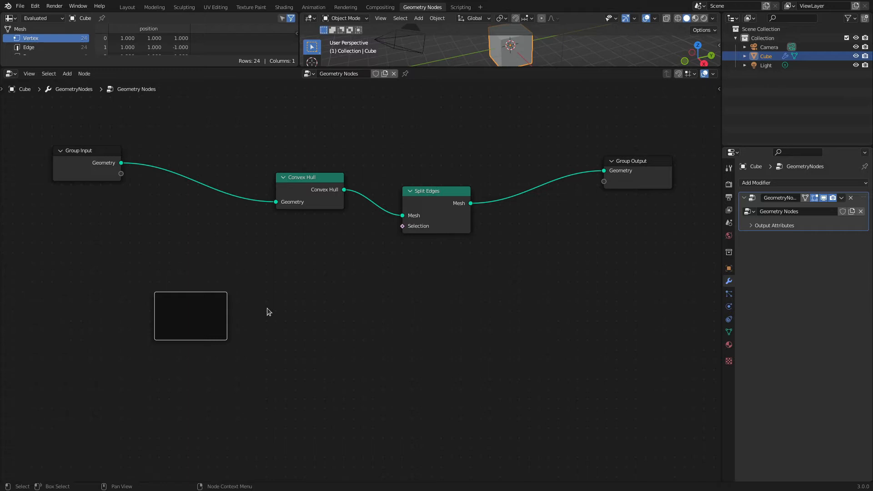
- Enclose the Convex Hull and Split Edges nodes in a new frame and shift that frame slightly
{"action": "left_click_drag", "start_coordinate": [237, 140], "coordinate": [505, 271]}
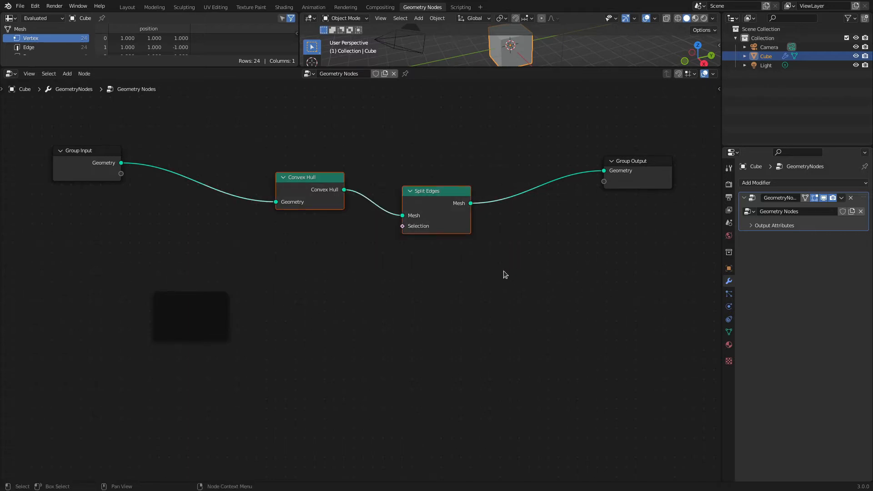
{"action": "key", "text": "ctrl+j"}
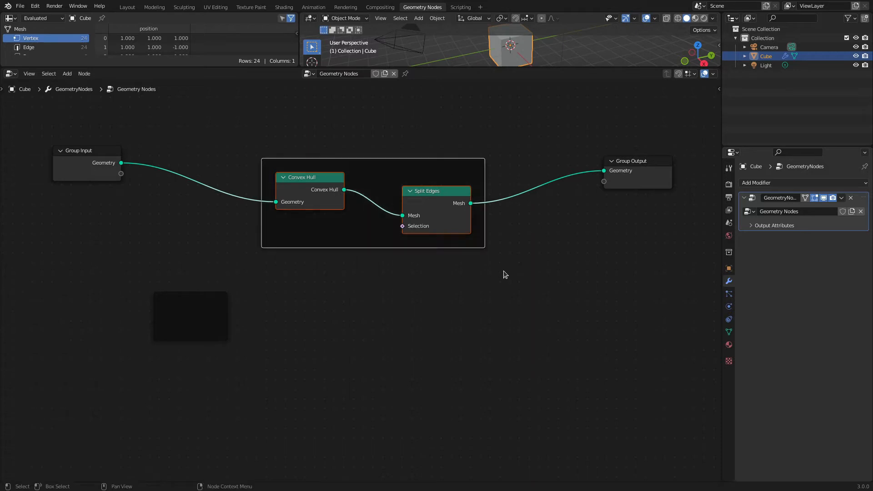
{"action": "left_click", "coordinate": [363, 234]}
{"action": "mouse_move", "coordinate": [381, 181]}
{"action": "left_mouse_down"}
{"action": "mouse_move", "coordinate": [367, 194]}
{"action": "mouse_move", "coordinate": [373, 191]}
{"action": "mouse_move", "coordinate": [366, 178]}
{"action": "left_mouse_up"}
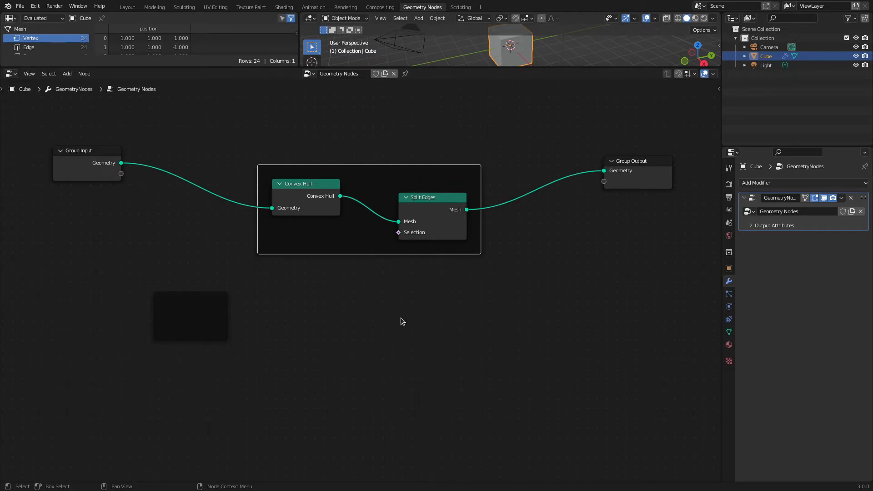
- Label the frame around Convex Hull and Split Edges "Alter Geometry Size"
{"action": "key", "text": "n"}
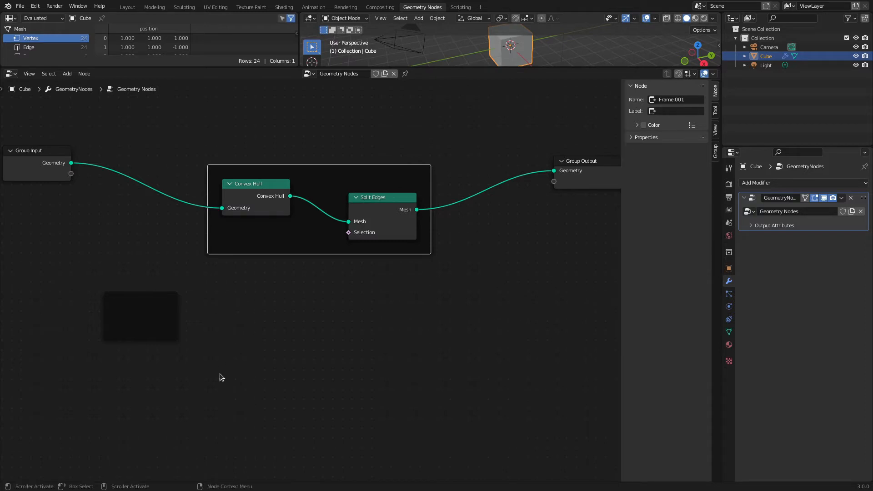
{"action": "left_click", "coordinate": [138, 314]}
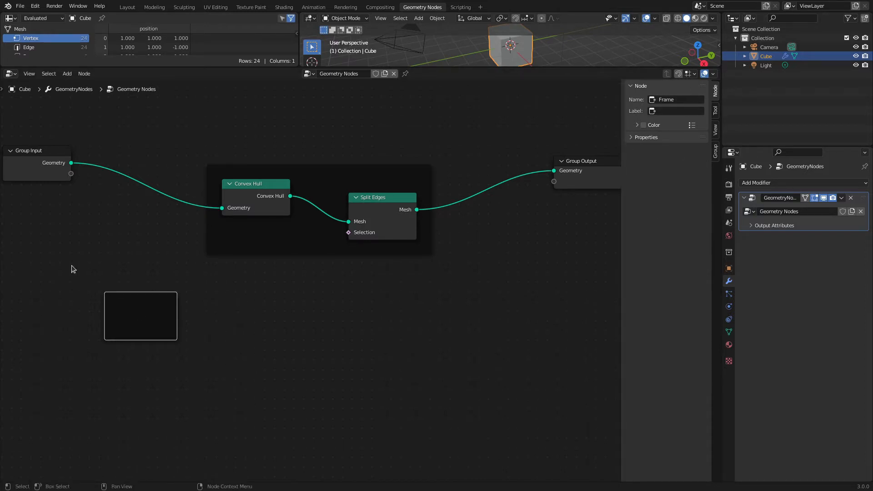
{"action": "left_click", "coordinate": [302, 241]}
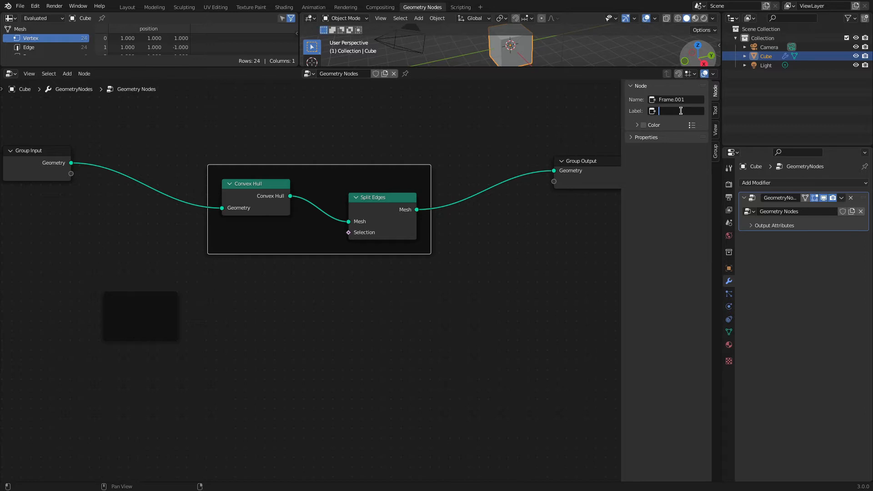
{"action": "type", "text": "Alter Geometry Size"}
{"action": "key", "text": "Return"}
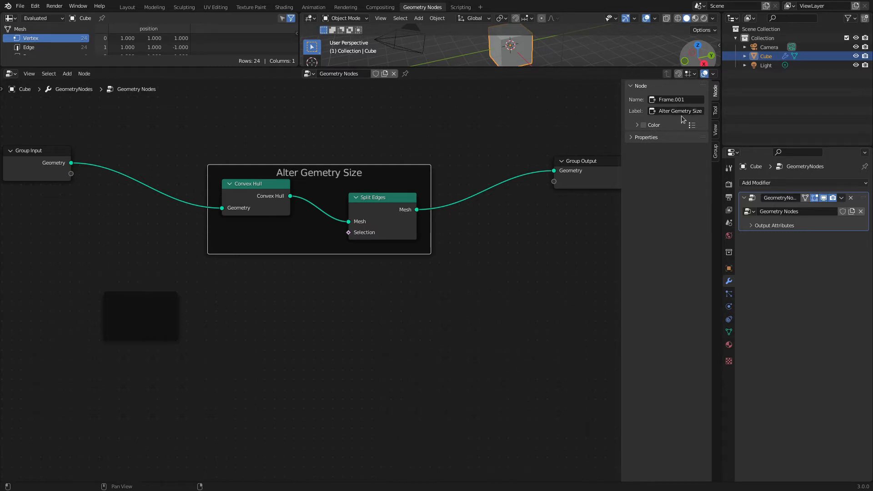
{"action": "left_click", "coordinate": [679, 111]}
{"action": "left_click", "coordinate": [677, 111]}
{"action": "type", "text": "o"}
{"action": "key", "text": "Return"}
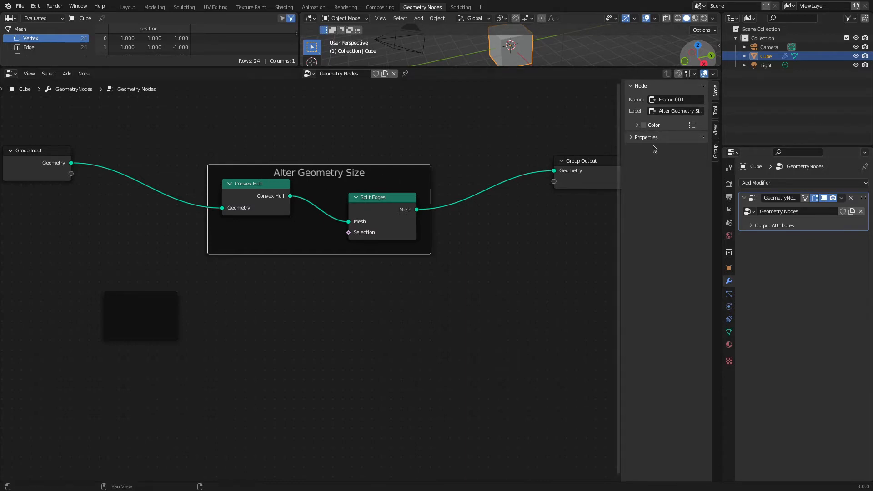
- Set the label size of the "Alter Geometry Size" frame to 8
{"action": "left_click", "coordinate": [631, 137]}
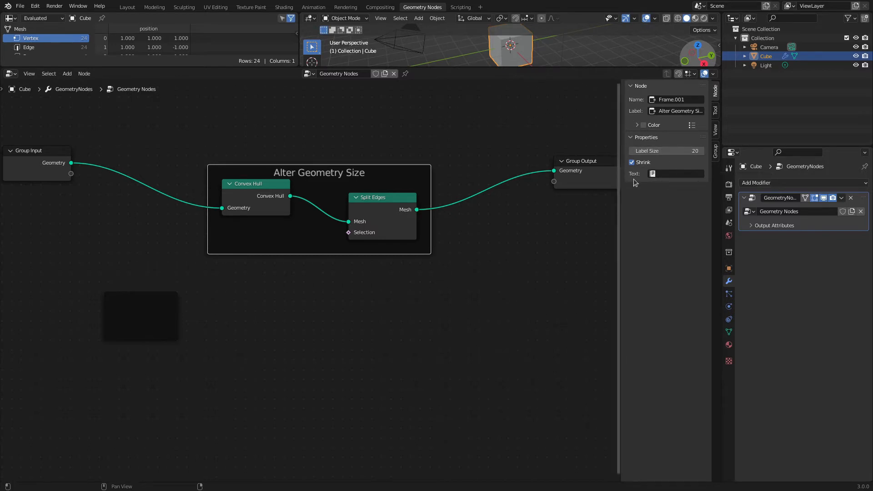
{"action": "left_click", "coordinate": [672, 150]}
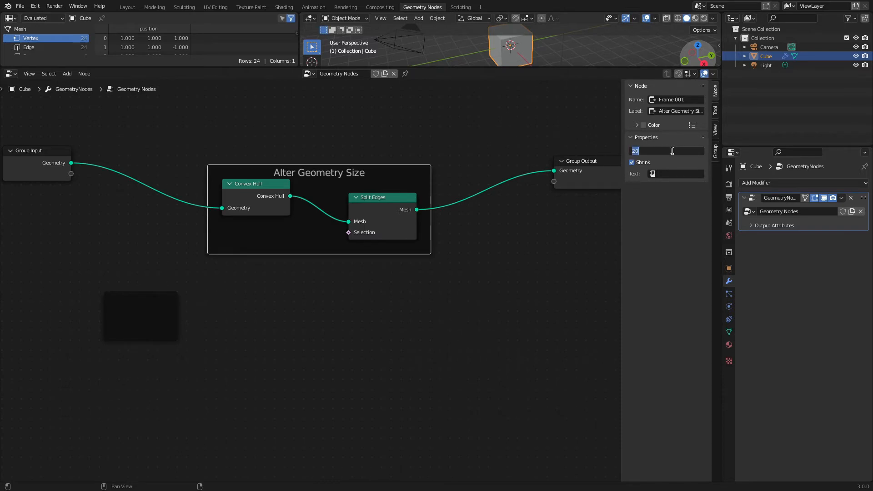
{"action": "type", "text": "8"}
{"action": "key", "text": "Return"}
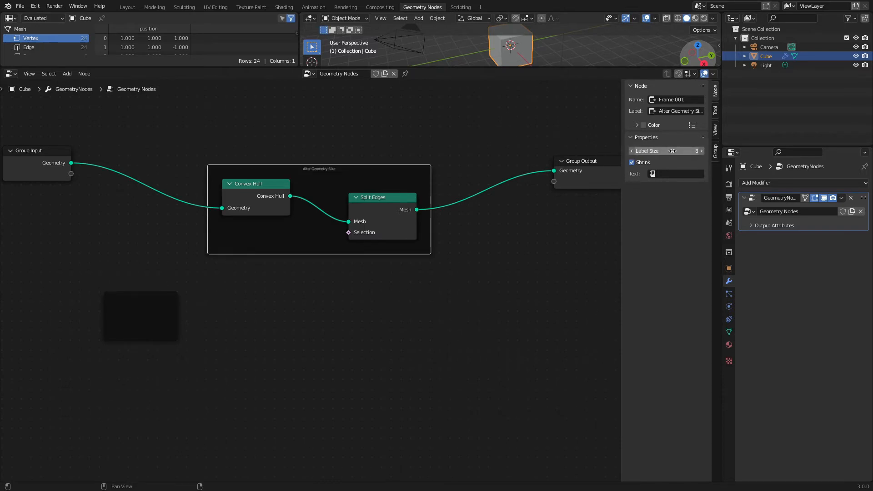
- Try a label size of 64 on the "Alter Geometry Size" frame and reduce it to 29
{"action": "left_click", "coordinate": [673, 151]}
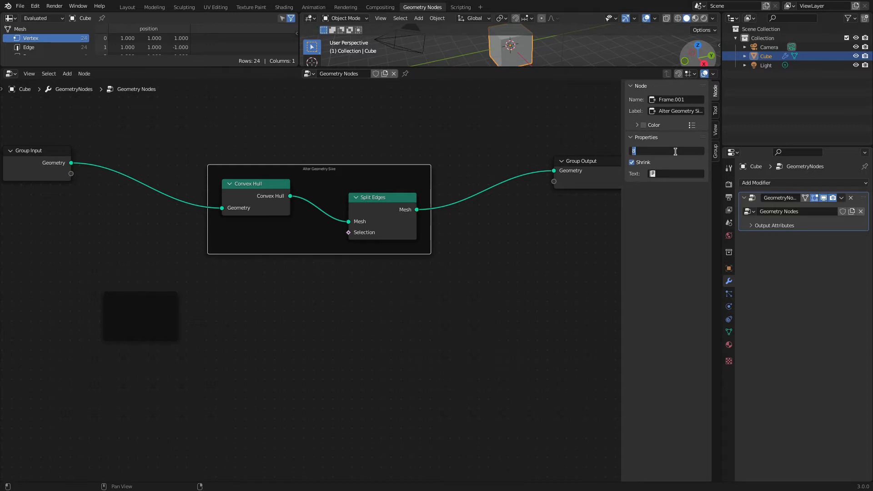
{"action": "type", "text": "64"}
{"action": "key", "text": "Return"}
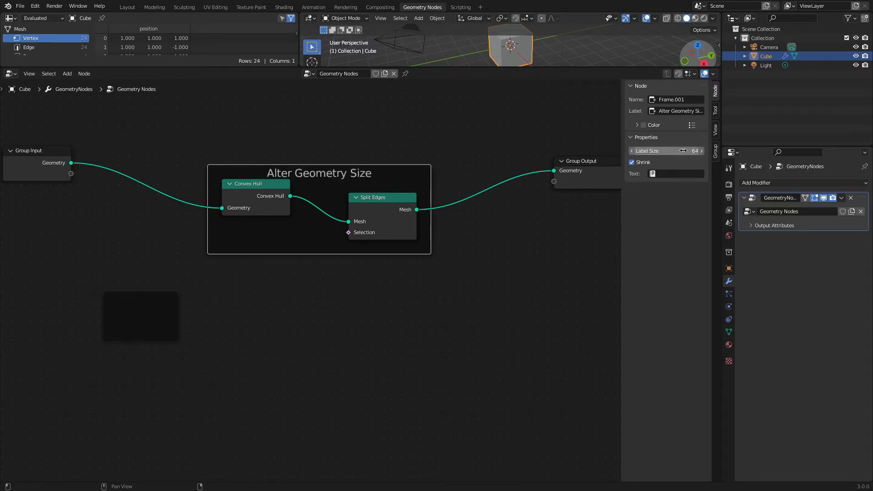
{"action": "left_click_drag", "start_coordinate": [669, 151], "coordinate": [702, 151]}
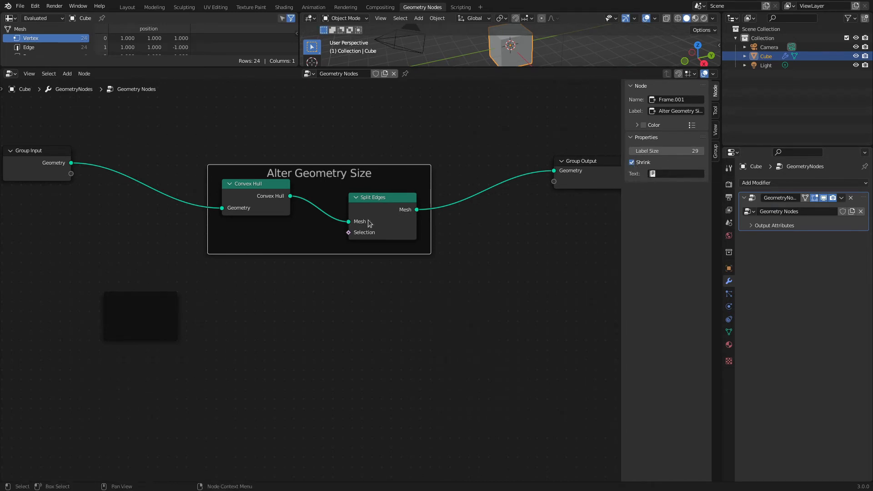
- Enlarge the empty unlabelled frame below the Group Input node to about three times its width and more than twice its height
{"action": "left_click", "coordinate": [109, 320]}
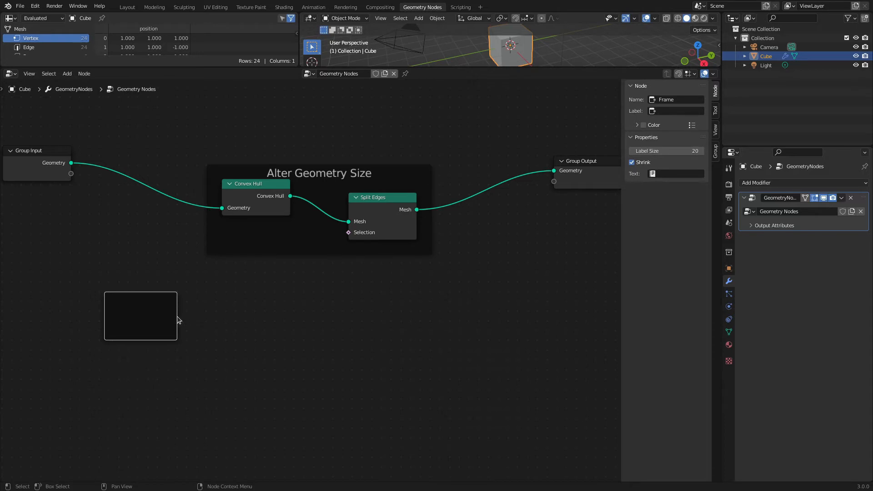
{"action": "left_click_drag", "start_coordinate": [177, 318], "coordinate": [329, 318]}
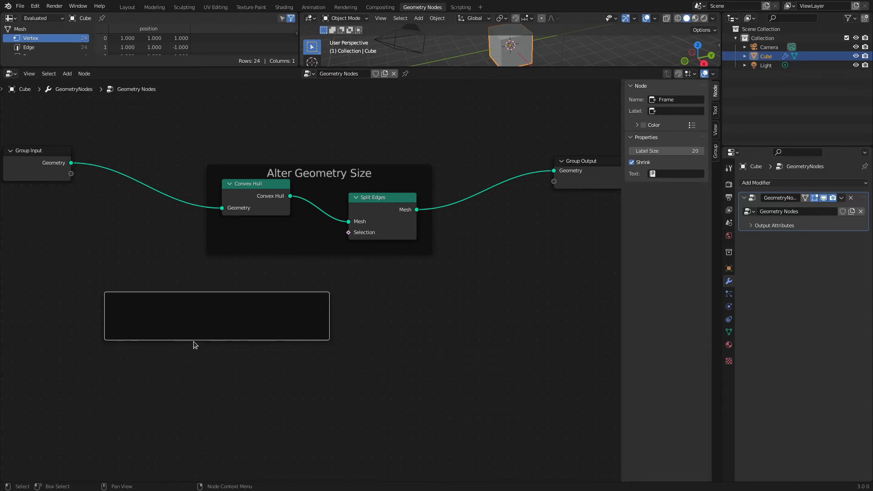
{"action": "left_click_drag", "start_coordinate": [193, 341], "coordinate": [189, 412]}
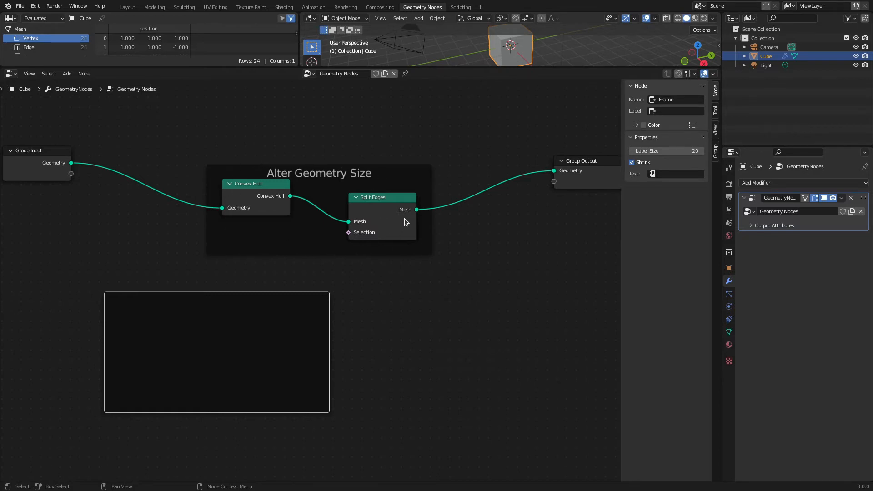
- Disable Shrink on the "Alter Geometry Size" frame and extend its lower and right edges beyond the nodes
{"action": "left_click", "coordinate": [429, 251]}
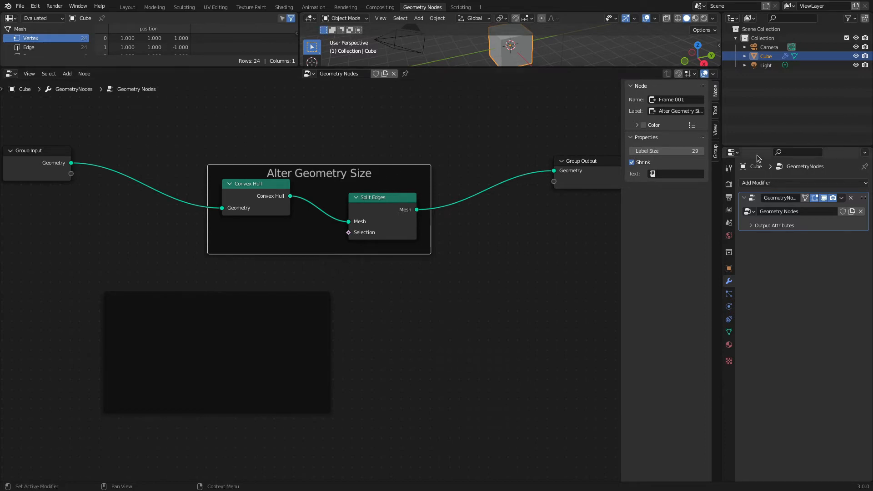
{"action": "left_click", "coordinate": [641, 166]}
{"action": "left_click_drag", "start_coordinate": [342, 253], "coordinate": [341, 314]}
{"action": "left_click_drag", "start_coordinate": [430, 217], "coordinate": [483, 217]}
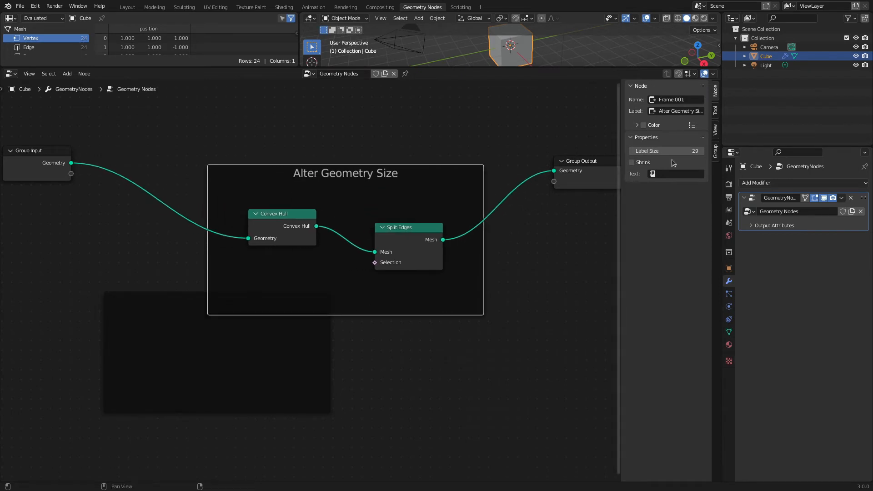
- Set the "Alter Geometry Size" frame's label size to 64, re-enable Shrink and move the frame up between Group Input and Group Output
{"action": "mouse_move", "coordinate": [655, 154]}
{"action": "left_mouse_down"}
{"action": "mouse_move", "coordinate": [643, 153]}
{"action": "mouse_move", "coordinate": [668, 153]}
{"action": "left_mouse_up"}
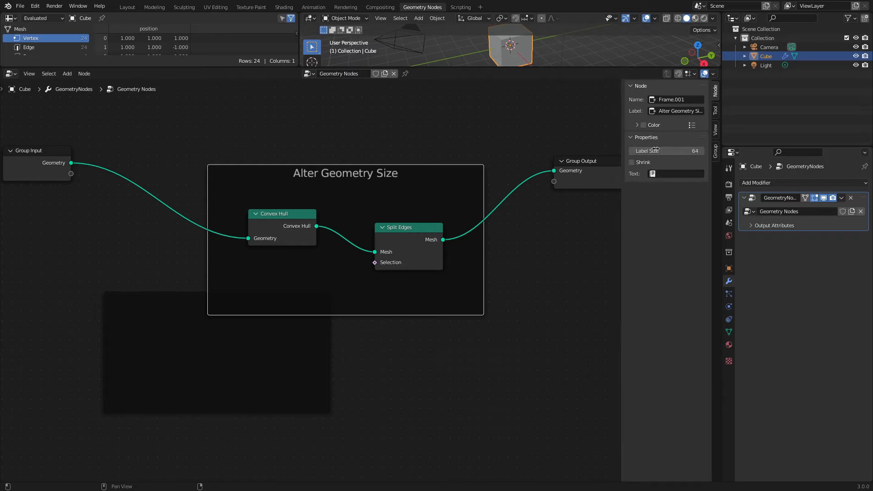
{"action": "left_click", "coordinate": [632, 163]}
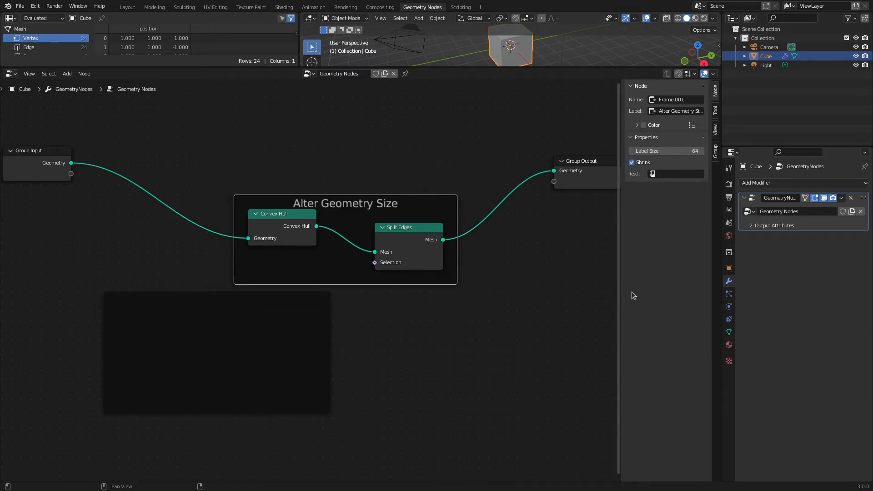
{"action": "left_click_drag", "start_coordinate": [354, 209], "coordinate": [358, 150]}
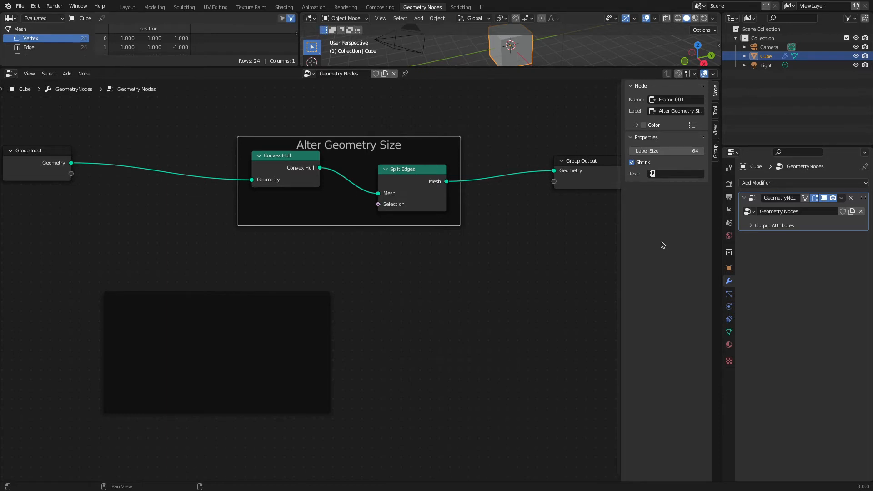
- Create a new, empty text in the Scripting workspace
{"action": "left_click", "coordinate": [689, 111]}
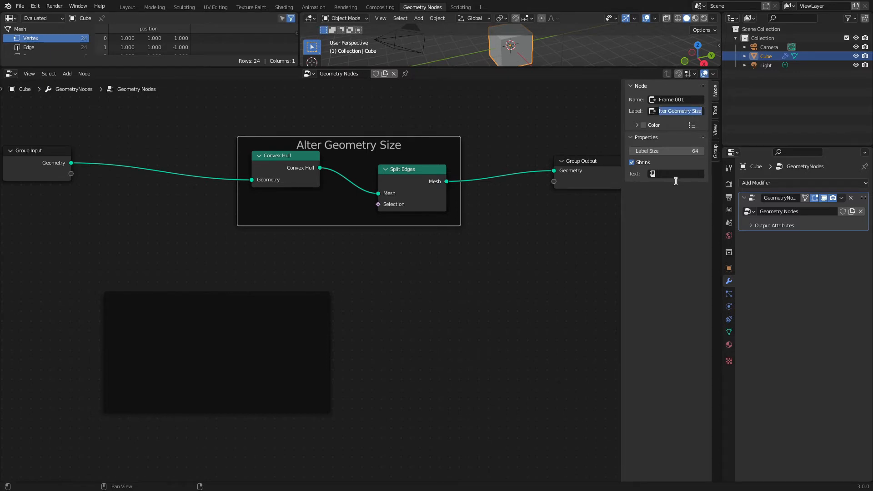
{"action": "left_click", "coordinate": [463, 10]}
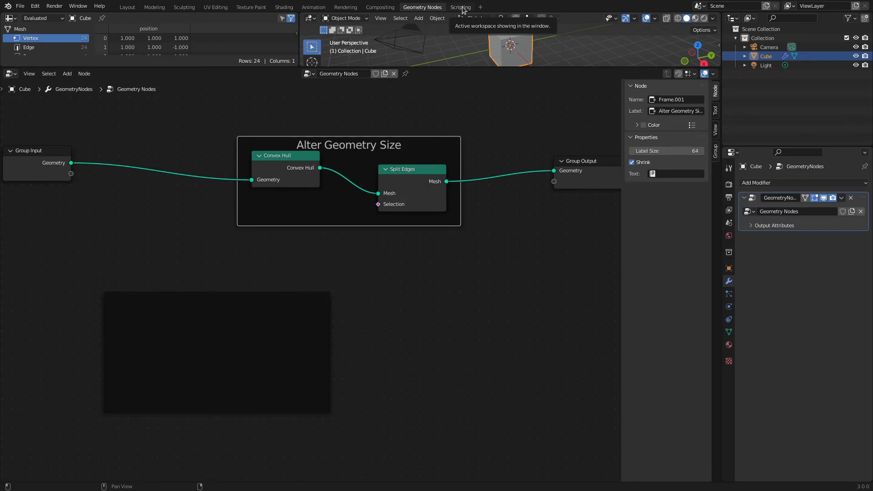
{"action": "left_click", "coordinate": [461, 7]}
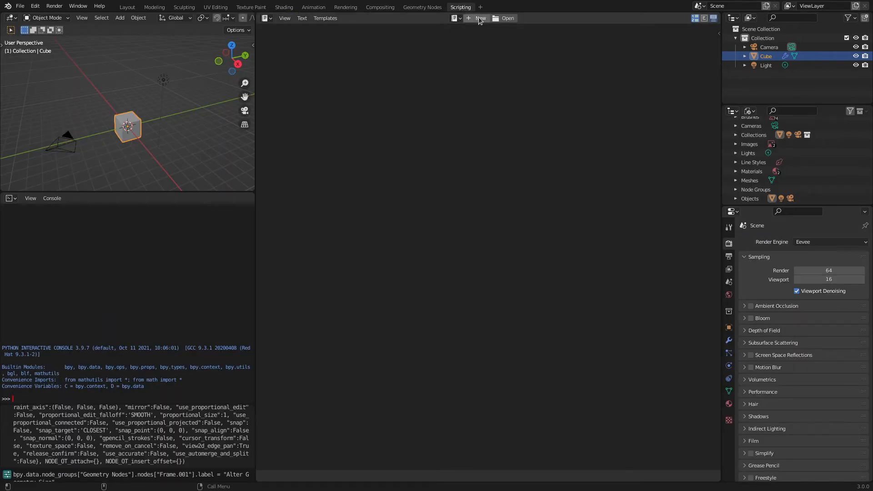
{"action": "left_click", "coordinate": [479, 19]}
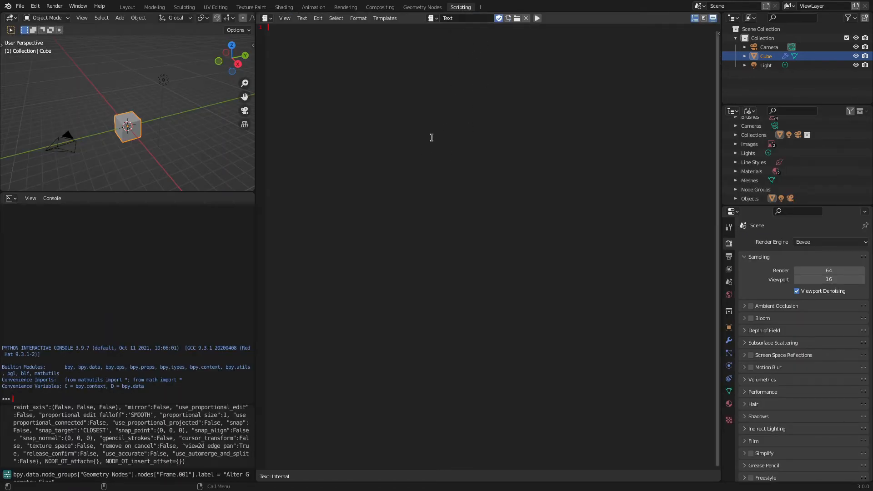
- Write over four lines "The great Blender frame is in need of somebody to use it in their project or it will get very depressed and kill its"
{"action": "type", "text": "The great Blender f"}
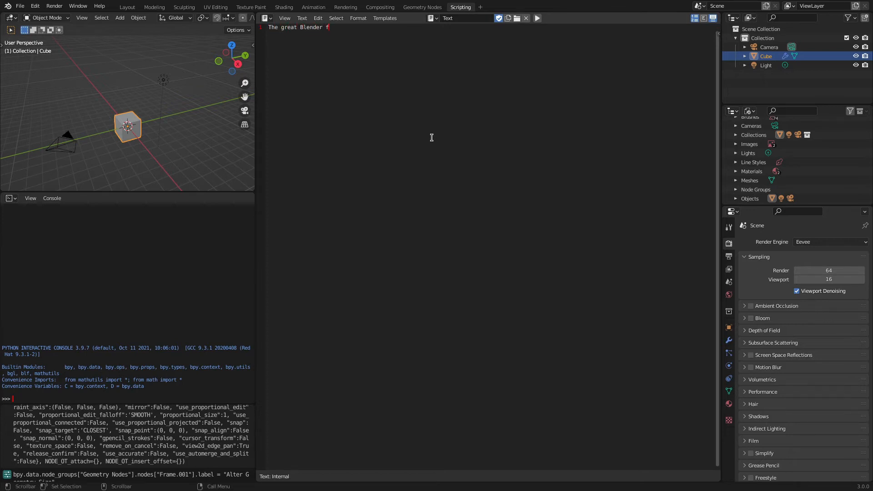
{"action": "type", "text": "rame is in need of"}
{"action": "key", "text": "Return"}
{"action": "type", "text": "somebody to use it in their proj"}
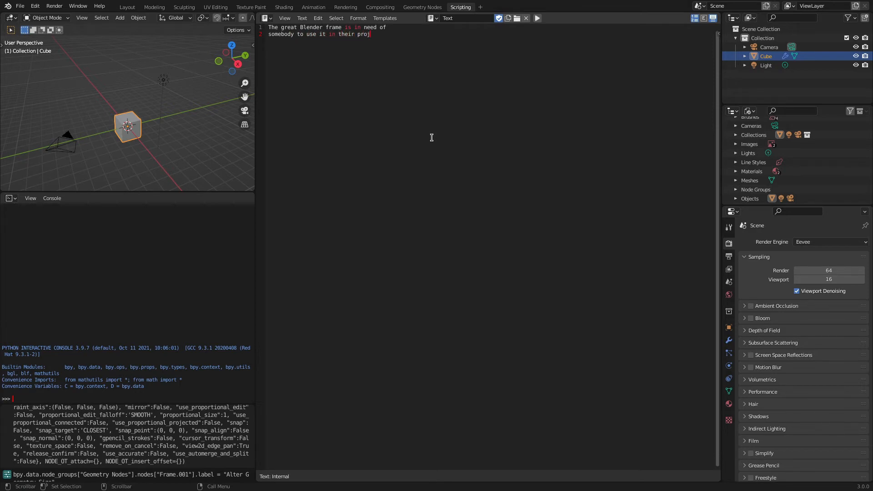
{"action": "type", "text": "ect or it will get very depressed and kill its"}
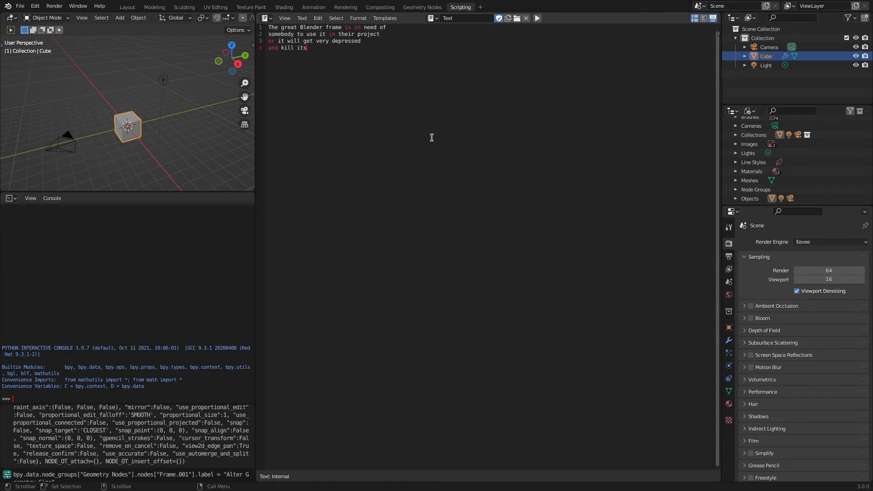
- Complete the word "itself" and add the lines "like Marvin the robot from" and "The Hitchhiker's Guide To The Galaxy!"
{"action": "type", "text": "elf like Marvin the robot from"}
{"action": "key", "text": "Return"}
{"action": "type", "text": "The Hitch"}
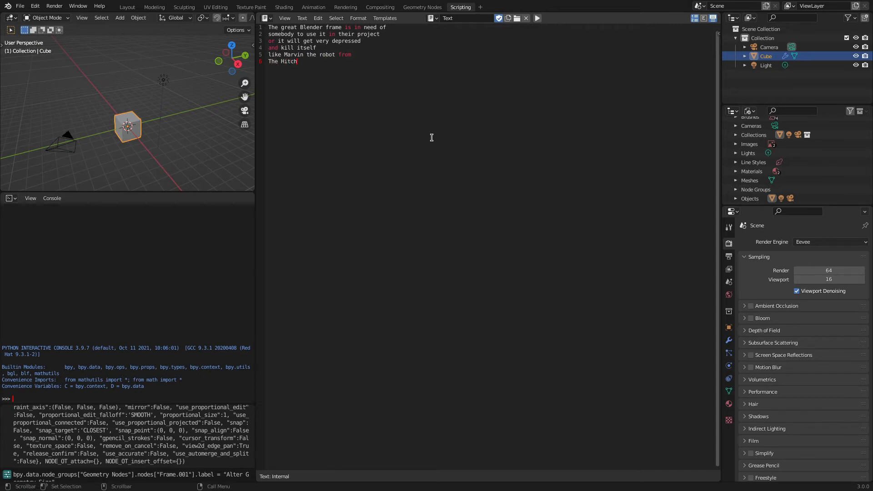
{"action": "type", "text": "hikmeGuide To THe Ga"}
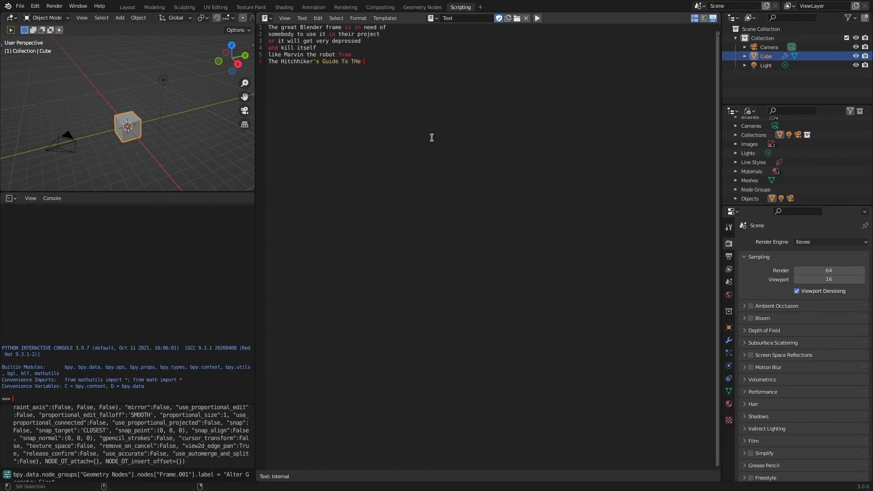
{"action": "key", "text": "BackSpace"}
{"action": "key", "text": "BackSpace"}
{"action": "type", "text": "he Galaxy!"}
- Rename the text as "framehiker"
{"action": "double_click", "coordinate": [469, 17]}
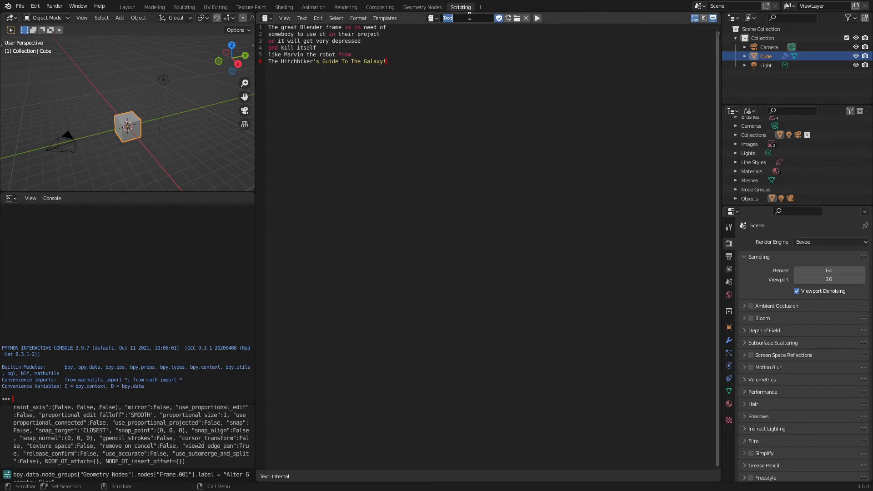
{"action": "type", "text": "framehiker"}
{"action": "key", "text": "Return"}
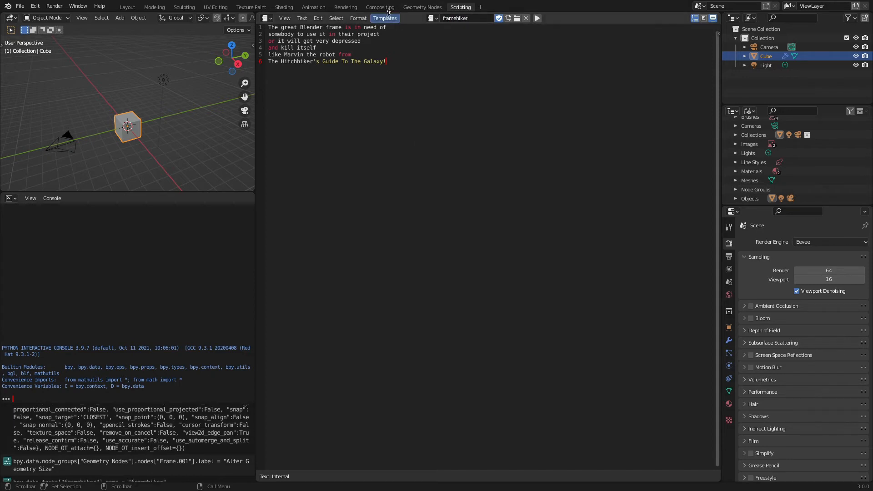
- Return to the Geometry Nodes workspace and assign the "framehiker" text to the "Alter Geometry Size" frame
{"action": "left_click", "coordinate": [419, 8]}
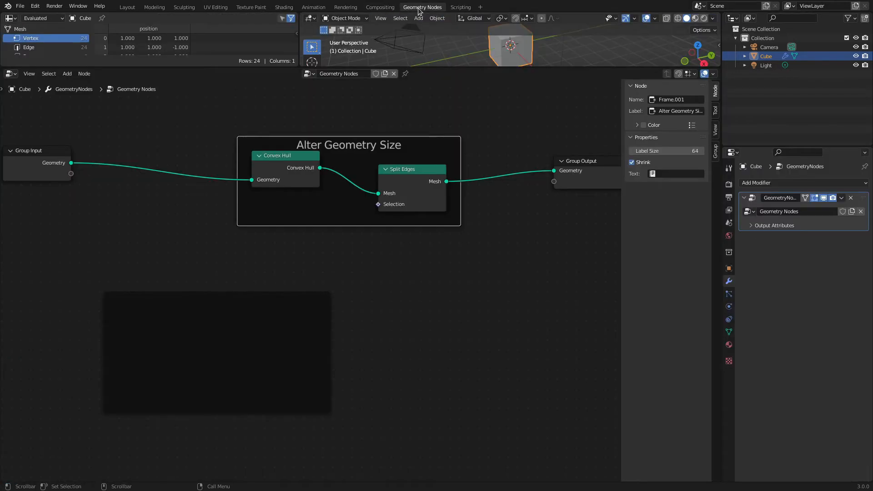
{"action": "left_click", "coordinate": [652, 173]}
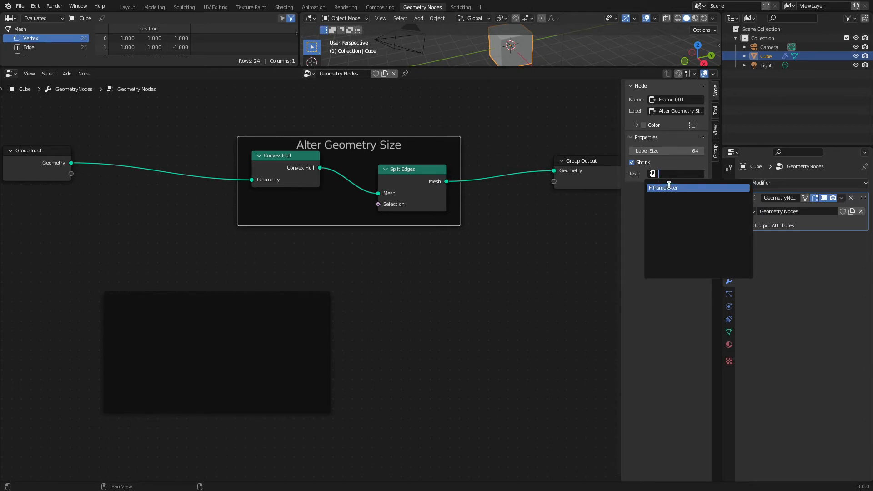
{"action": "left_click", "coordinate": [667, 187]}
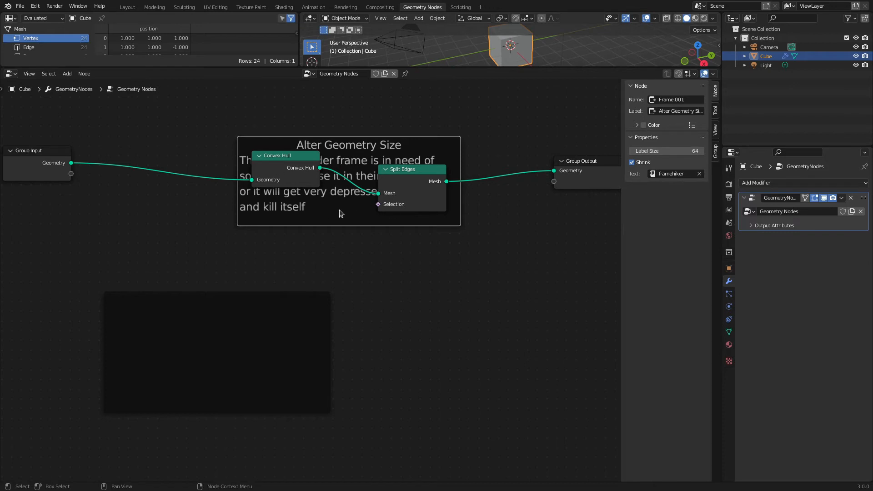
- Disable Shrink on the "Alter Geometry Size" frame and make it taller and wider to fit its text
{"action": "left_click", "coordinate": [631, 162]}
{"action": "left_click_drag", "start_coordinate": [454, 223], "coordinate": [453, 334]}
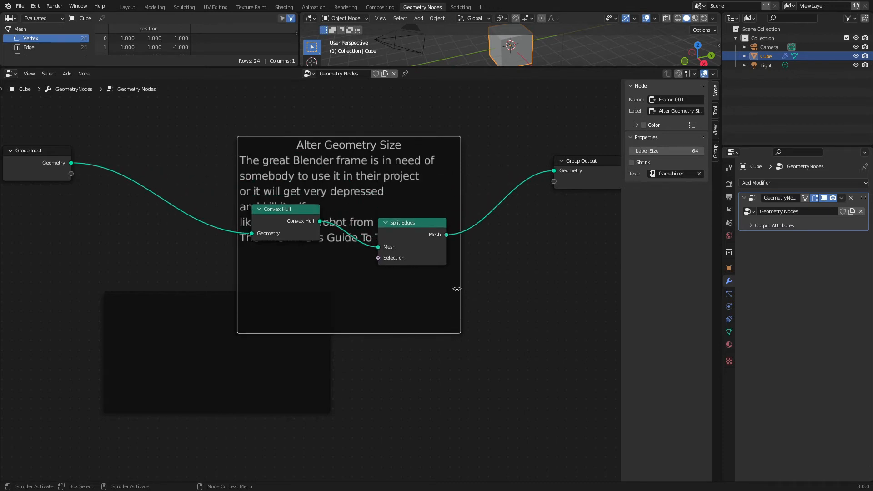
{"action": "left_click_drag", "start_coordinate": [459, 289], "coordinate": [539, 272]}
- Move the Split Edges and Convex Hull nodes side by side below the text inside the frame
{"action": "left_click", "coordinate": [478, 231]}
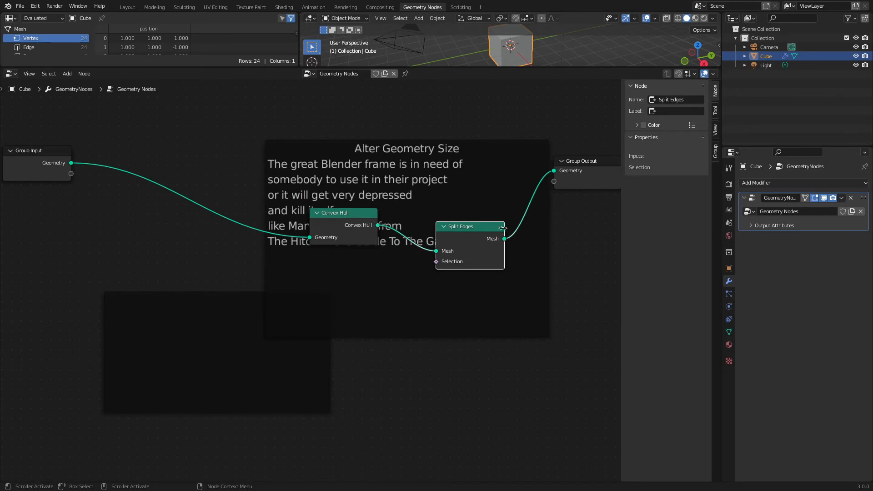
{"action": "left_click_drag", "start_coordinate": [476, 233], "coordinate": [481, 280]}
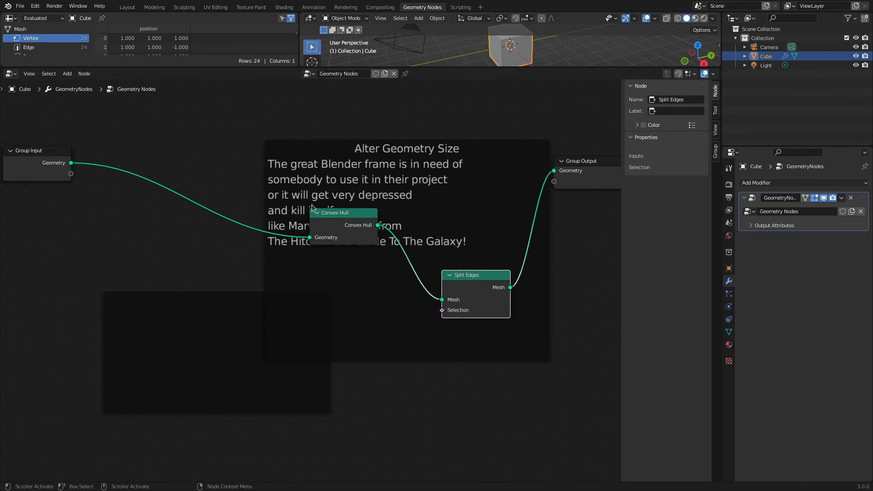
{"action": "left_click_drag", "start_coordinate": [345, 212], "coordinate": [354, 280]}
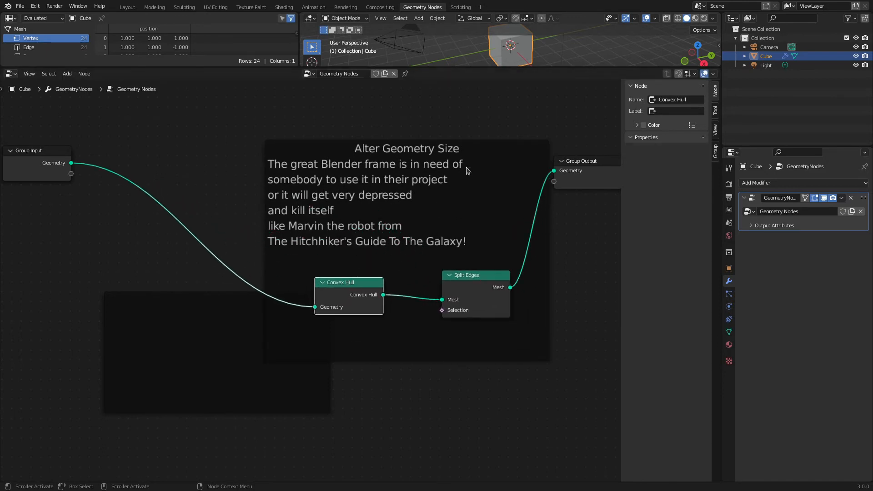
- Move the "Alter Geometry Size" frame up and left with its nodes and set its label size to 15
{"action": "left_click_drag", "start_coordinate": [465, 169], "coordinate": [379, 130]}
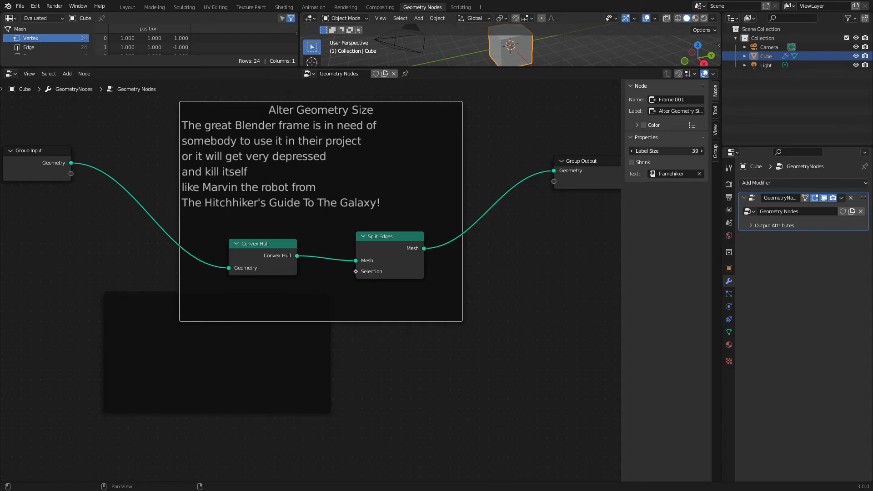
{"action": "left_click_drag", "start_coordinate": [667, 151], "coordinate": [638, 151]}
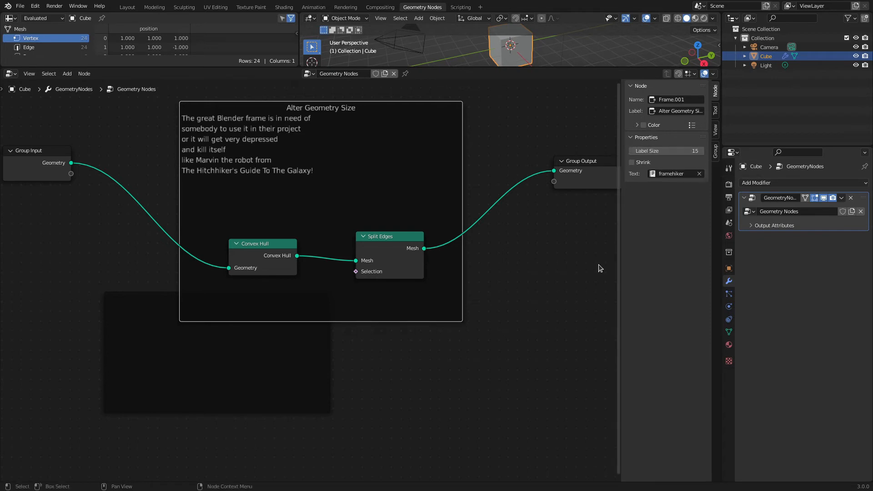
- Add a Gradient Texture node in the free space below the Group Output node
{"action": "key", "text": "shift+a"}
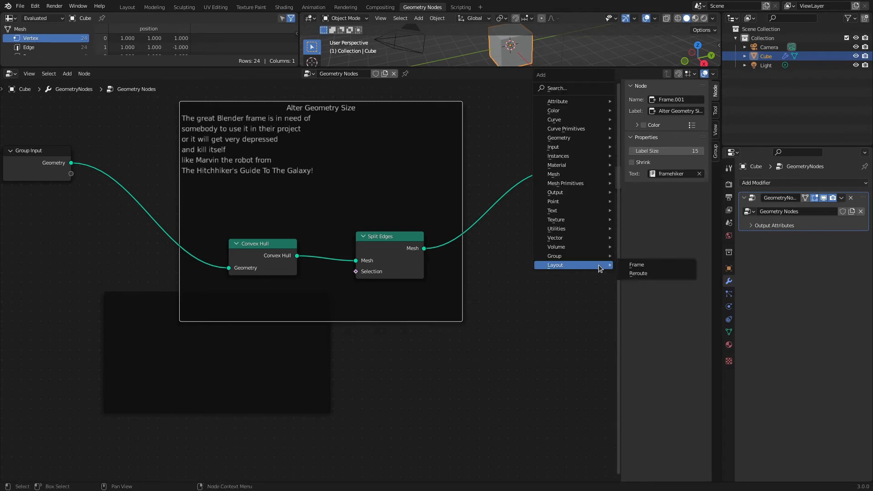
{"action": "mouse_move", "coordinate": [574, 220]}
{"action": "left_click", "coordinate": [637, 237]}
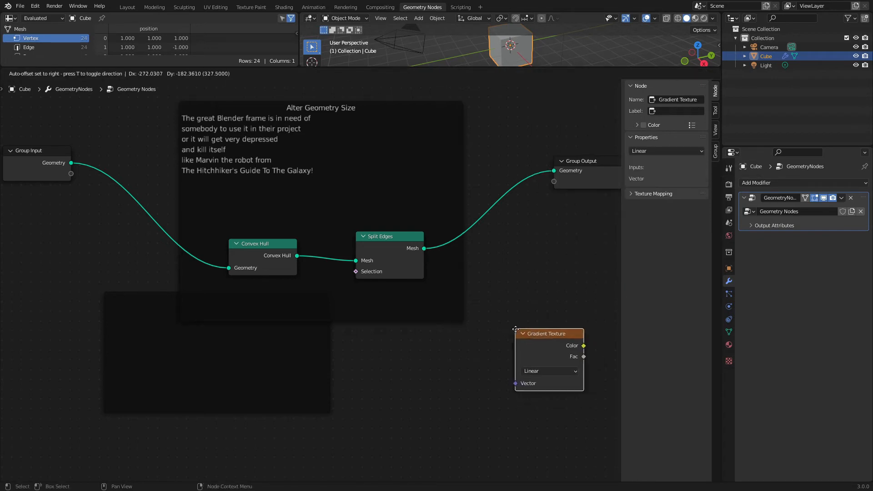
{"action": "left_click", "coordinate": [515, 328]}
- Add a Cylinder mesh primitive node immediately to the right of the Gradient Texture node
{"action": "key", "text": "Home"}
{"action": "middle_click_drag", "start_coordinate": [459, 287], "coordinate": [352, 183]}
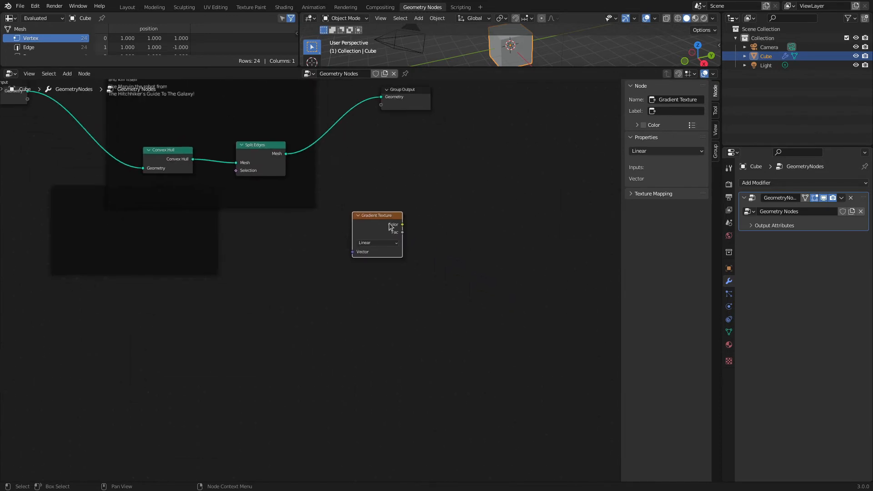
{"action": "key", "text": "shift+a"}
{"action": "mouse_move", "coordinate": [391, 194]}
{"action": "mouse_move", "coordinate": [390, 159]}
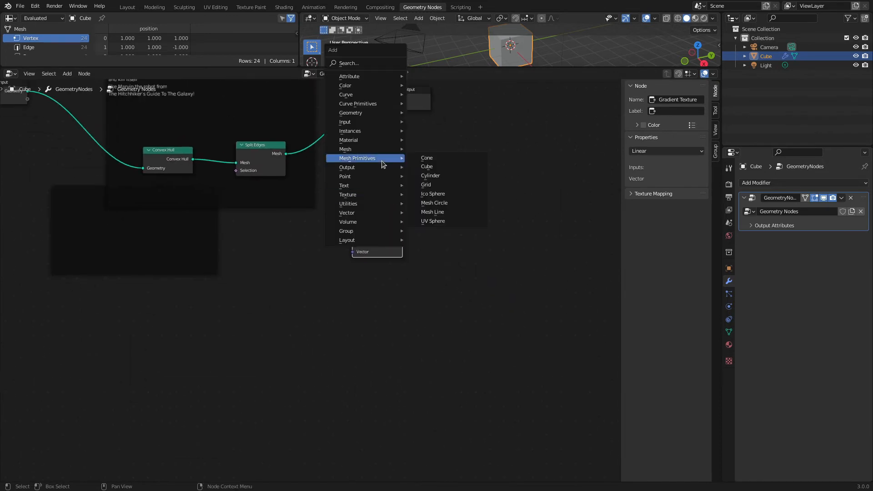
{"action": "left_click", "coordinate": [428, 176]}
{"action": "left_click", "coordinate": [412, 226]}
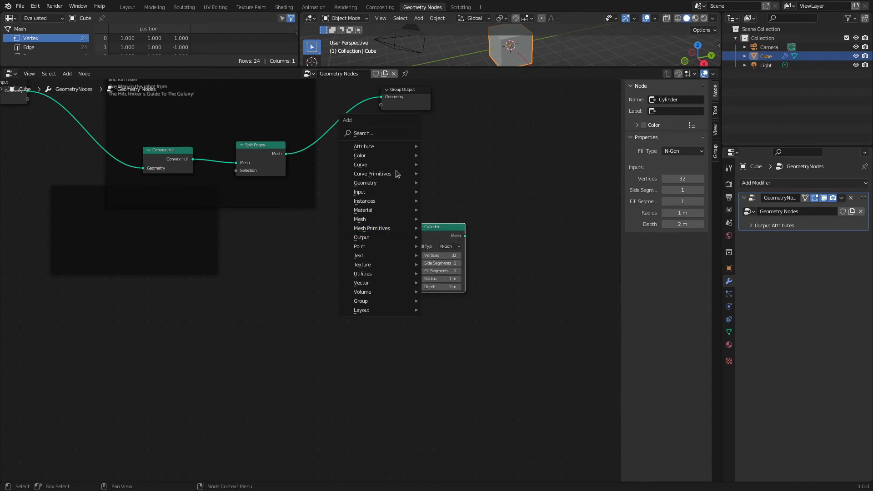
- Add a Spiral curve primitive node directly below the Gradient Texture node
{"action": "left_click", "coordinate": [450, 205]}
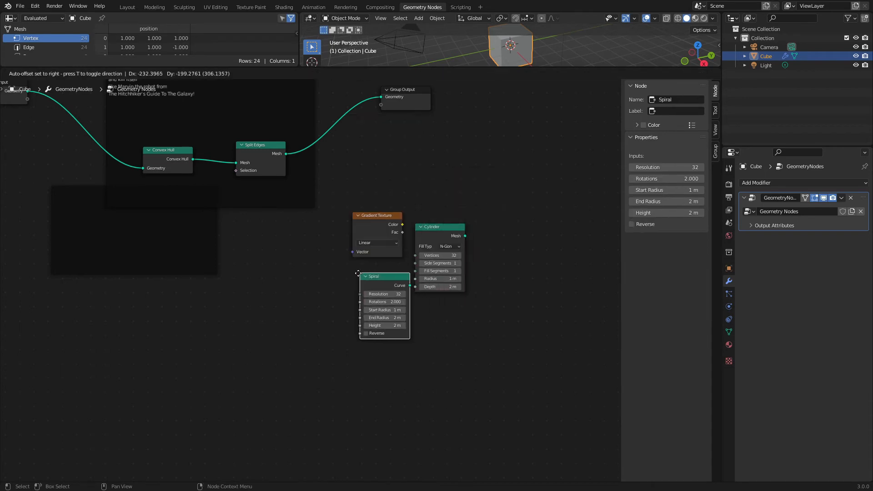
{"action": "left_click", "coordinate": [347, 281]}
{"action": "left_click", "coordinate": [509, 292]}
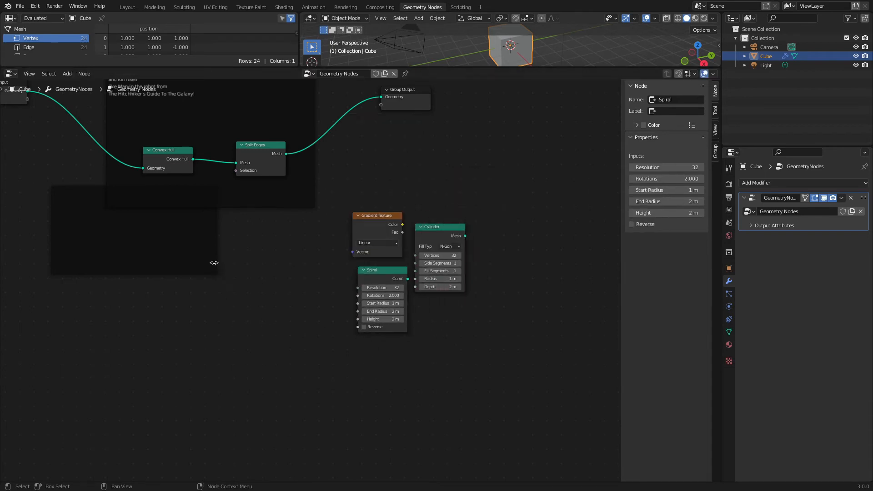
- Move the empty frame lower and parent the Gradient Texture, Cylinder and Spiral nodes to it
{"action": "left_click", "coordinate": [171, 230]}
{"action": "left_click_drag", "start_coordinate": [154, 229], "coordinate": [167, 303]}
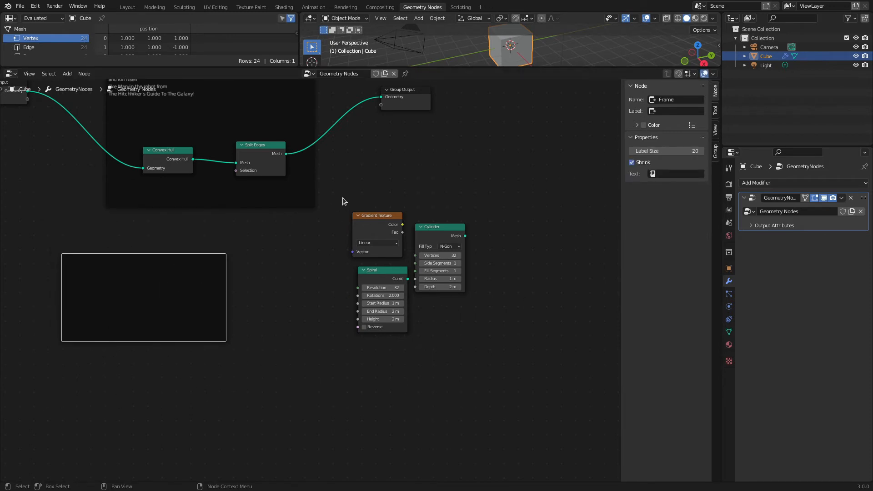
{"action": "left_click_drag", "start_coordinate": [342, 198], "coordinate": [500, 364]}
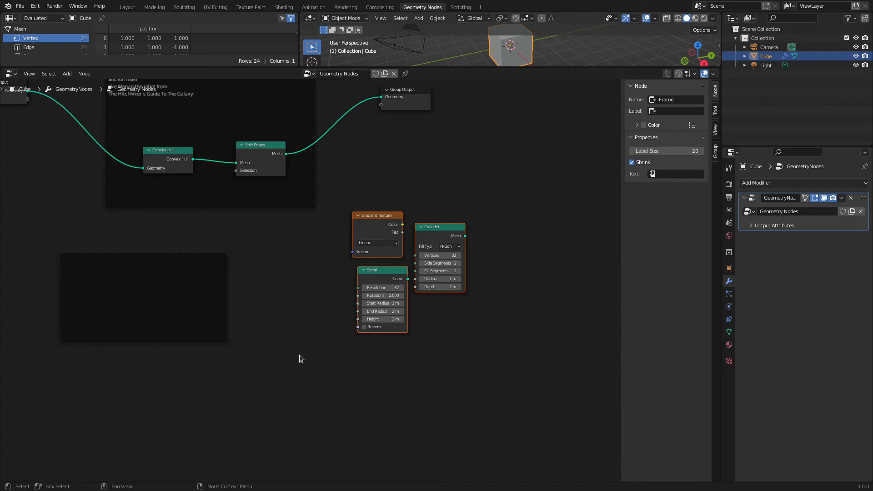
{"action": "left_click", "coordinate": [160, 301], "text": "shift"}
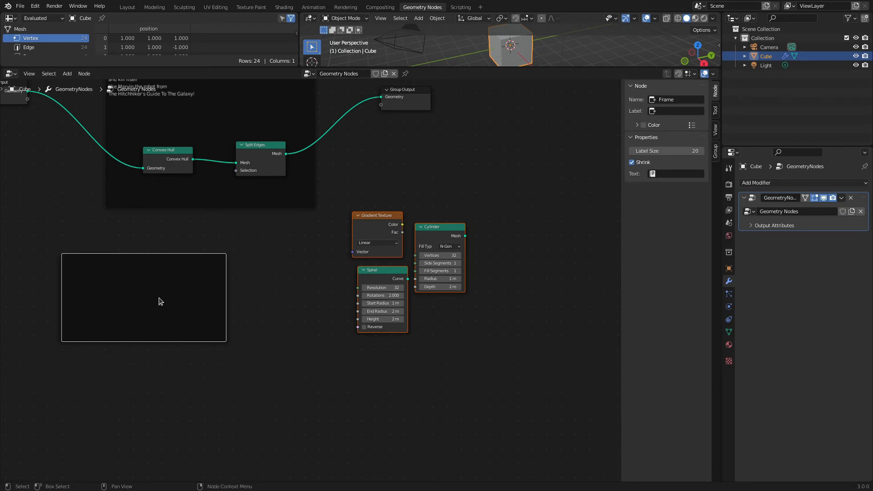
{"action": "key", "text": "ctrl+p"}
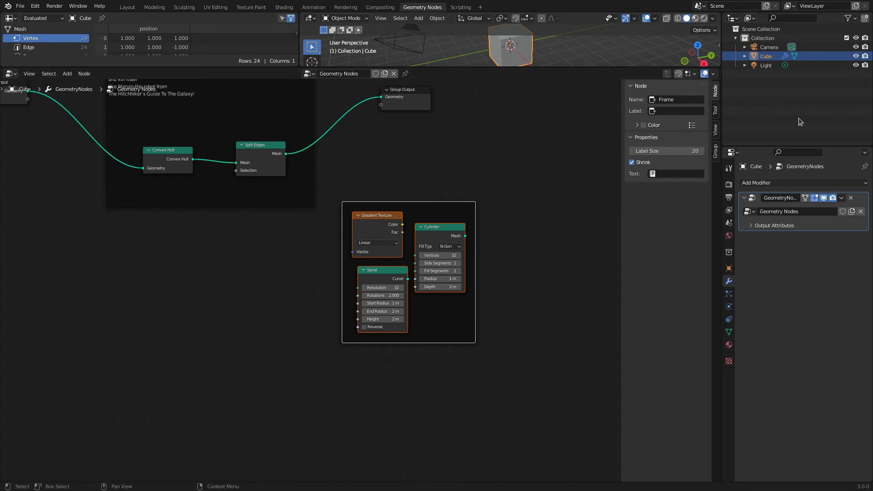
- Enable a custom color on the frame around the three new nodes and set it to blue, about H 0.604, S 0.766, V 0.608
{"action": "left_click", "coordinate": [643, 125]}
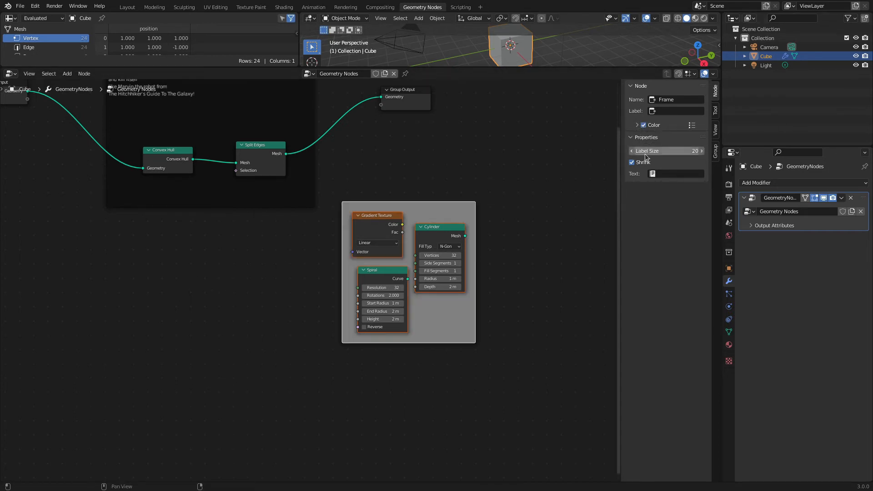
{"action": "left_click", "coordinate": [637, 127]}
{"action": "left_click", "coordinate": [648, 140]}
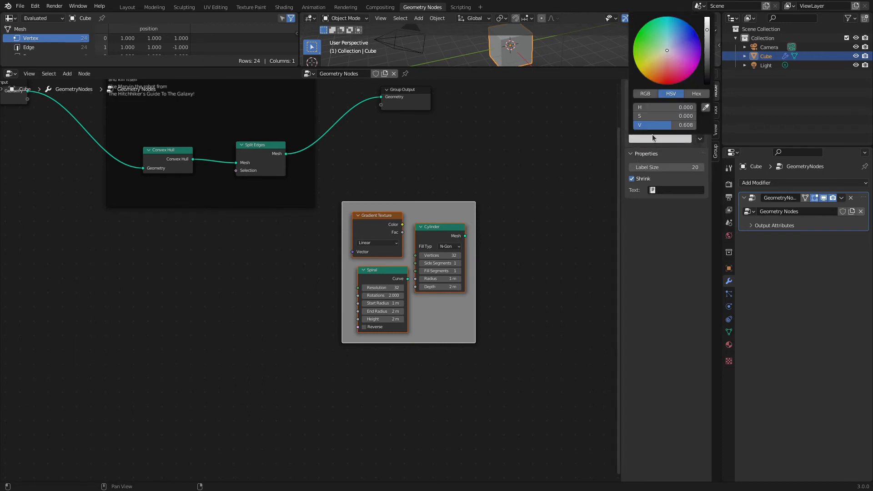
{"action": "left_click_drag", "start_coordinate": [668, 50], "coordinate": [676, 35]}
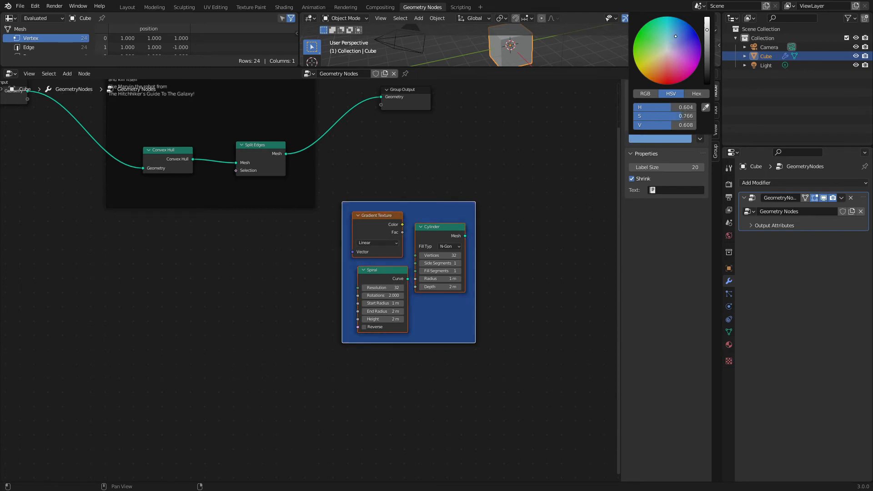
- Label the blue frame "GGG"
{"action": "left_click", "coordinate": [669, 110]}
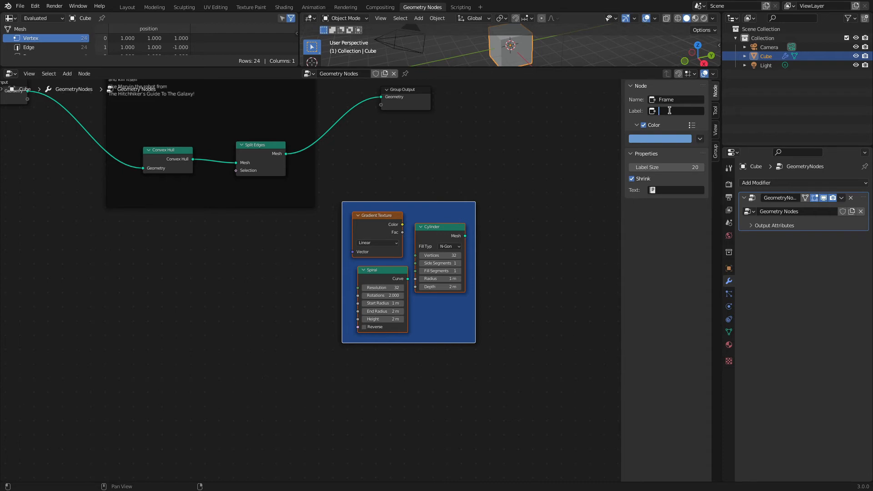
{"action": "type", "text": "GGG"}
{"action": "key", "text": "Return"}
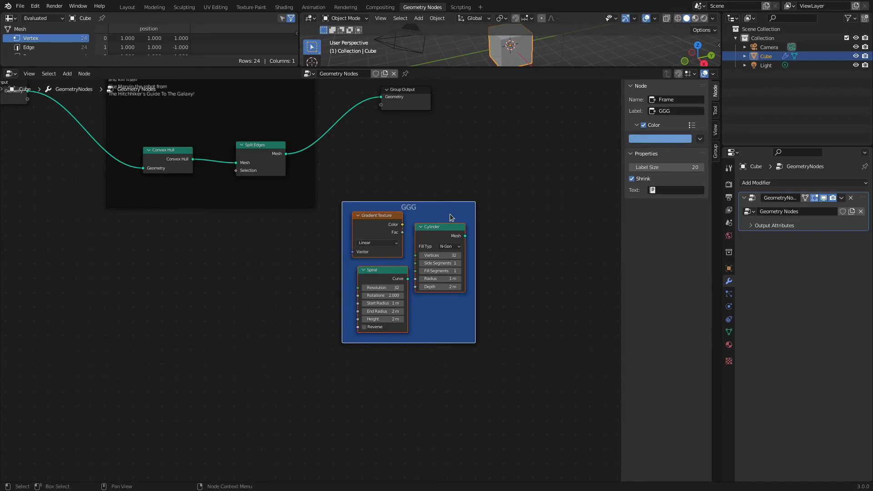
- Parent the "GGG" frame with its nodes to the "Alter Geometry Size" frame
{"action": "scroll", "coordinate": [273, 271], "scroll_direction": "down", "scroll_amount": 1}
{"action": "middle_click_drag", "start_coordinate": [273, 272], "coordinate": [336, 398]}
{"action": "left_click", "coordinate": [333, 227]}
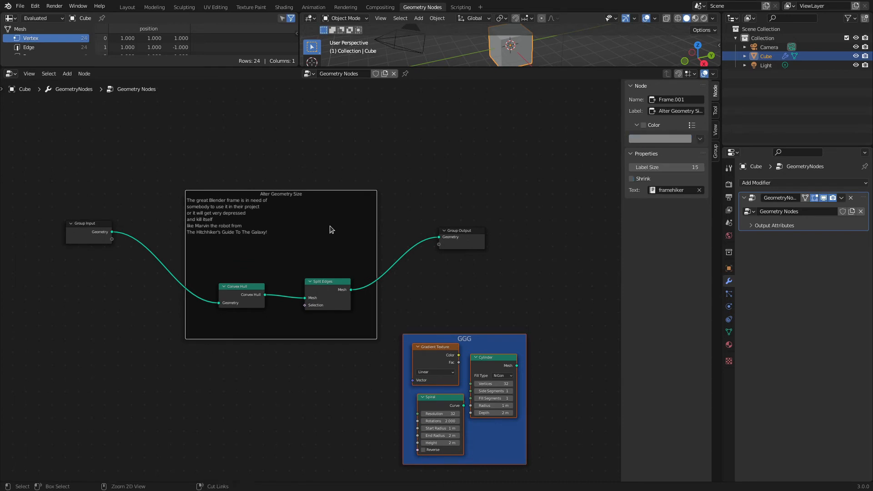
{"action": "key", "text": "ctrl+p"}
{"action": "middle_click_drag", "start_coordinate": [321, 335], "coordinate": [263, 262]}
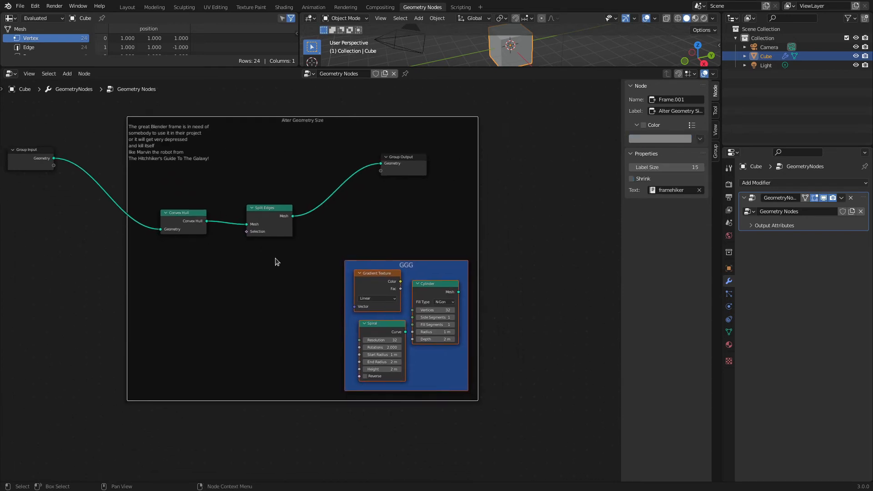
- Enable a custom color on the "Alter Geometry Size" frame, set it to yellow and deselect the frame
{"action": "left_click", "coordinate": [651, 126]}
{"action": "left_click", "coordinate": [666, 139]}
{"action": "left_click_drag", "start_coordinate": [661, 54], "coordinate": [650, 64]}
{"action": "left_click", "coordinate": [522, 205]}
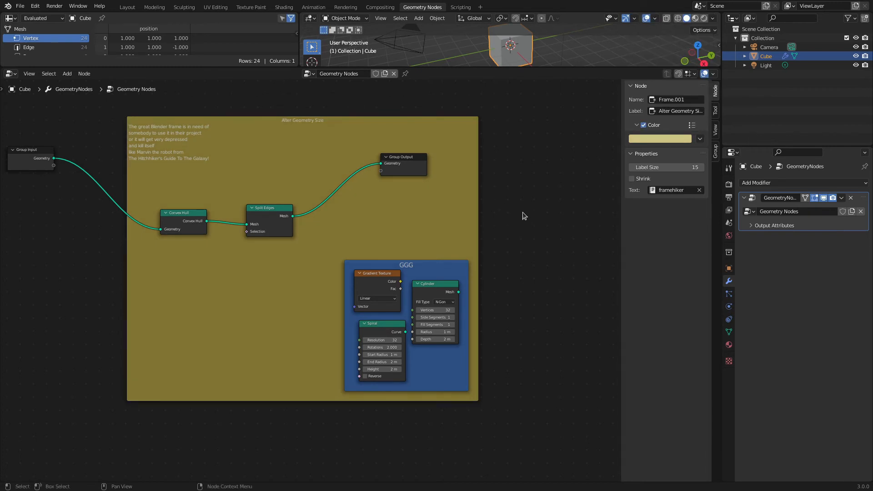
{"action": "scroll", "coordinate": [522, 215], "scroll_direction": "down", "scroll_amount": 1}
{"action": "scroll", "coordinate": [522, 216], "scroll_direction": "up", "scroll_amount": 2}
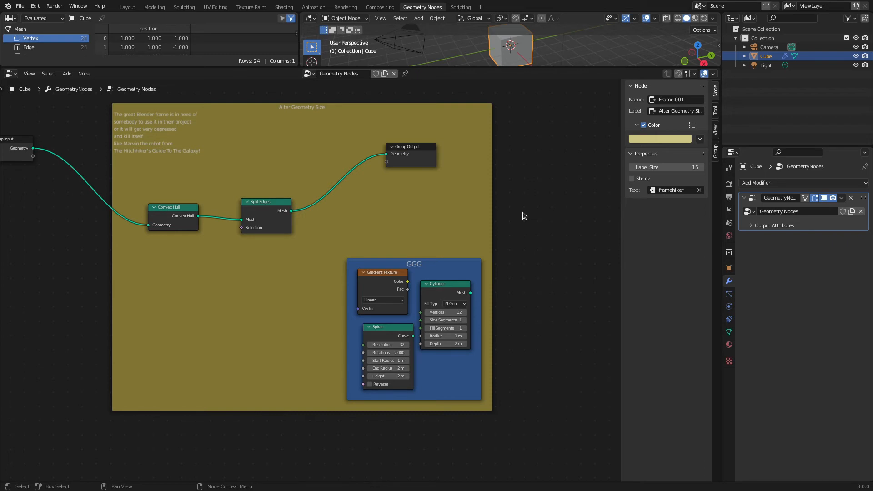
- Detach the Convex Hull node from the yellow frame onto its left edge, and move Split Edges around to stretch the frame
{"action": "left_click", "coordinate": [179, 208]}
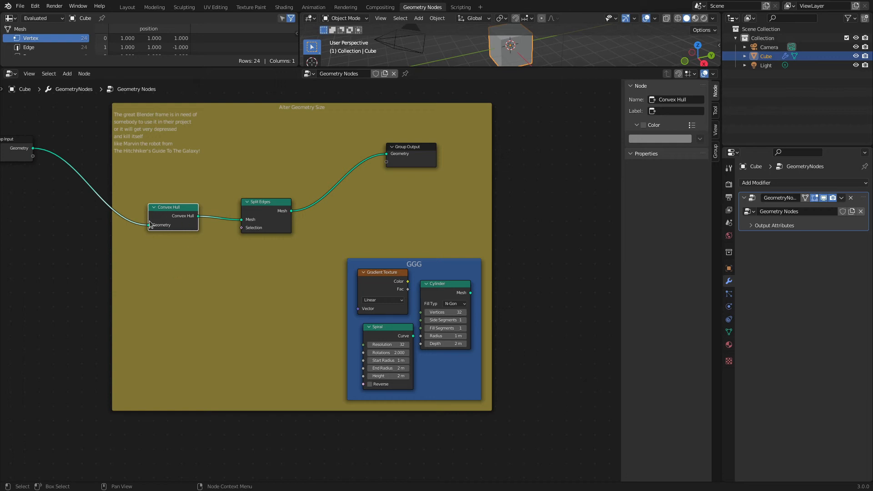
{"action": "key", "text": "alt"}
{"action": "left_click", "coordinate": [193, 193]}
{"action": "left_click_drag", "start_coordinate": [182, 208], "coordinate": [80, 213]}
{"action": "mouse_move", "coordinate": [268, 202]}
{"action": "left_mouse_down"}
{"action": "mouse_move", "coordinate": [136, 200]}
{"action": "mouse_move", "coordinate": [218, 129]}
{"action": "mouse_move", "coordinate": [309, 86]}
{"action": "mouse_move", "coordinate": [495, 200]}
{"action": "mouse_move", "coordinate": [318, 194]}
{"action": "mouse_move", "coordinate": [276, 203]}
{"action": "left_mouse_up"}
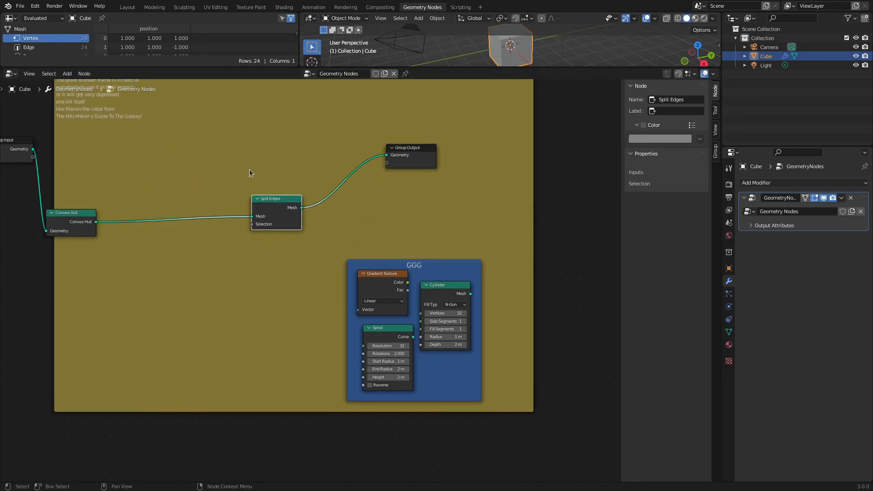
- Enable Shrink on the "Alter Geometry Size" frame, and move both the frame and the Convex Hull node lower
{"action": "scroll", "coordinate": [251, 168], "scroll_direction": "down", "scroll_amount": 2}
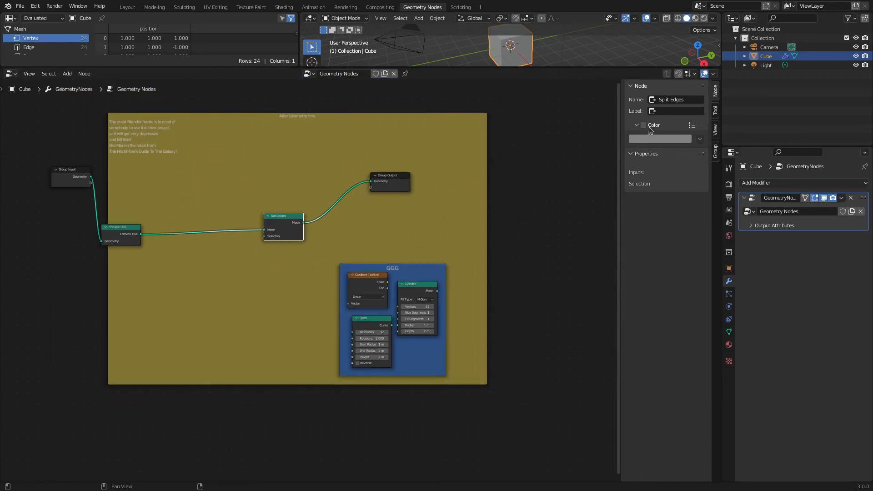
{"action": "left_click", "coordinate": [453, 147]}
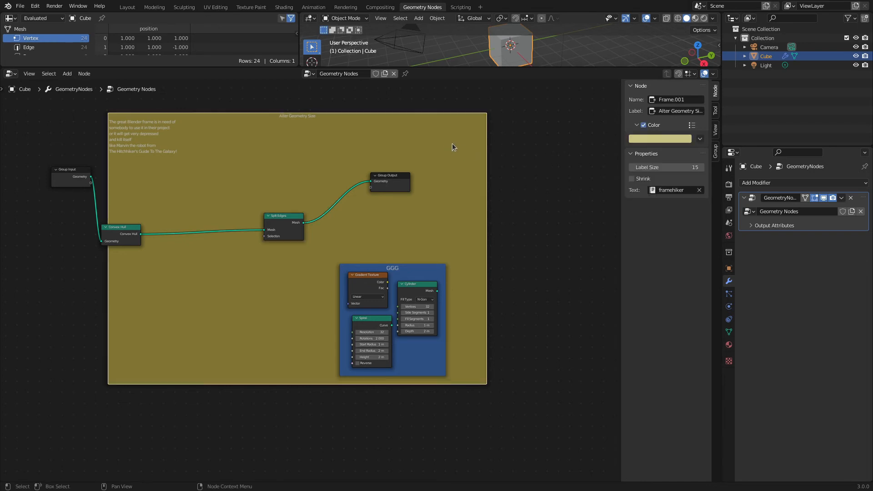
{"action": "left_click", "coordinate": [641, 178]}
{"action": "left_click_drag", "start_coordinate": [341, 231], "coordinate": [268, 260]}
{"action": "left_click", "coordinate": [116, 228]}
{"action": "left_click_drag", "start_coordinate": [116, 228], "coordinate": [122, 253]}
- Detach the "GGG" frame without its nodes, place it right of the yellow frame, and nudge the Gradient Texture node slightly upward
{"action": "left_click", "coordinate": [338, 304]}
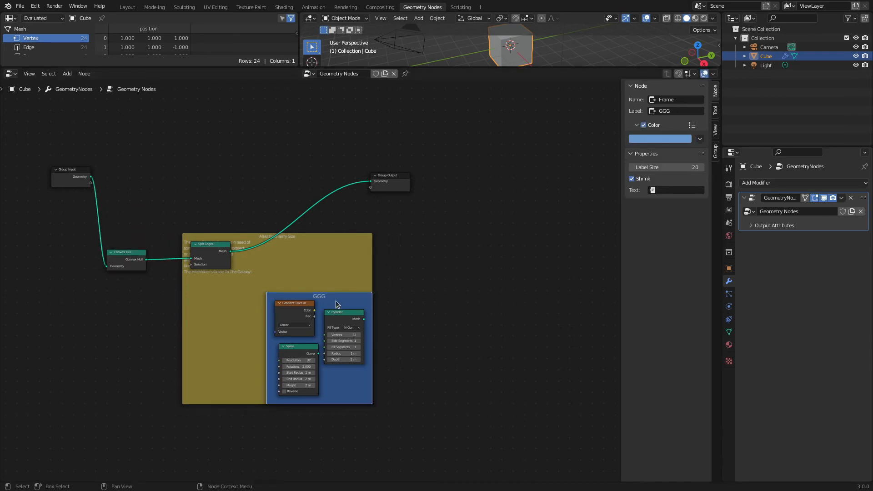
{"action": "left_click_drag", "start_coordinate": [316, 296], "coordinate": [449, 253], "text": "alt"}
{"action": "left_click", "coordinate": [290, 304]}
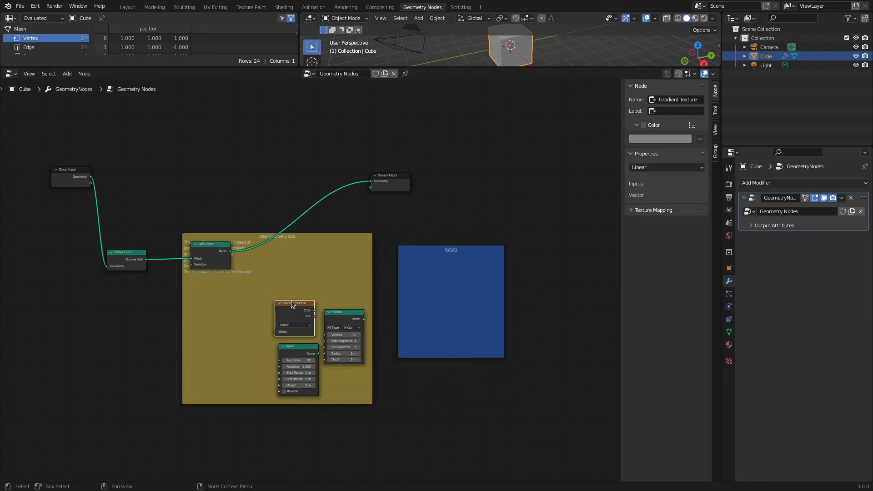
{"action": "mouse_move", "coordinate": [296, 304]}
{"action": "left_mouse_down"}
{"action": "mouse_move", "coordinate": [346, 279]}
{"action": "mouse_move", "coordinate": [312, 278]}
{"action": "mouse_move", "coordinate": [297, 304]}
{"action": "left_mouse_up"}
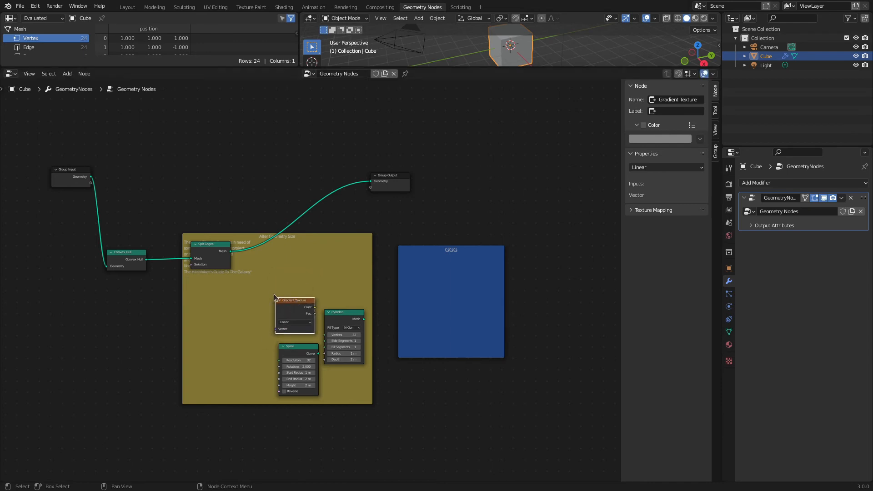
- Remove the Gradient Texture, Cylinder and Spiral nodes from the yellow frame and move them together slightly up and right
{"action": "left_click", "coordinate": [335, 320]}
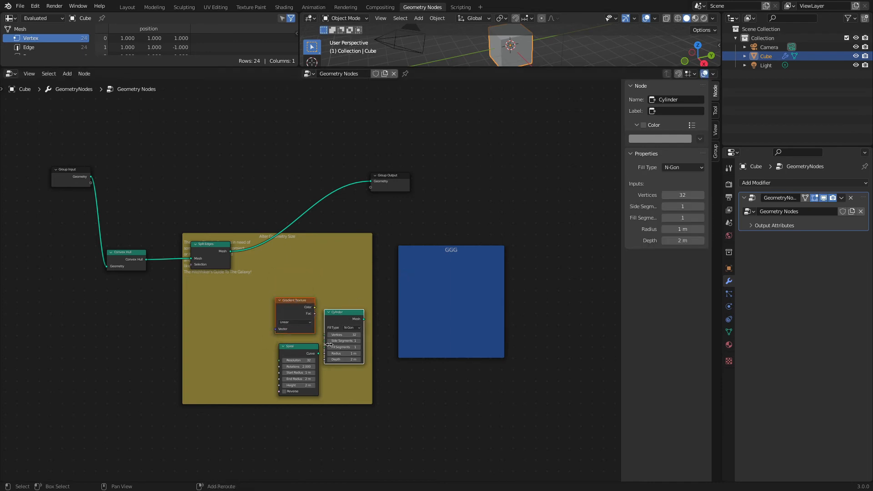
{"action": "left_click", "coordinate": [300, 351]}
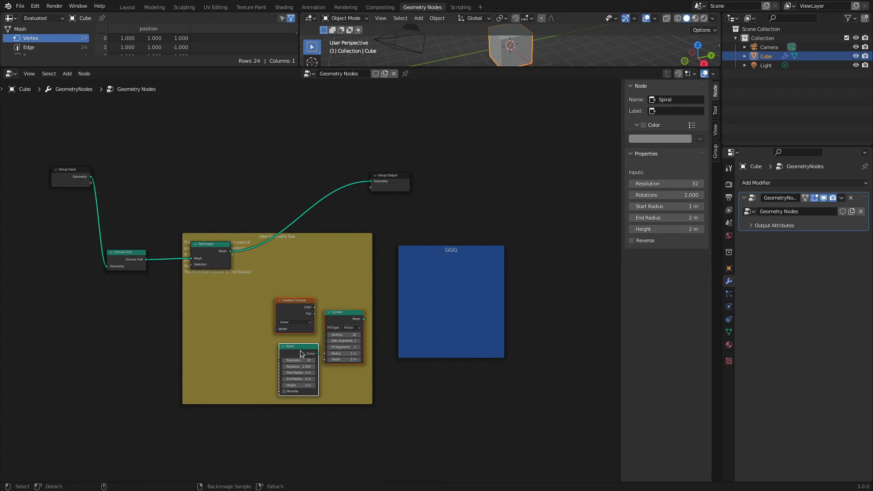
{"action": "key", "text": "alt+p"}
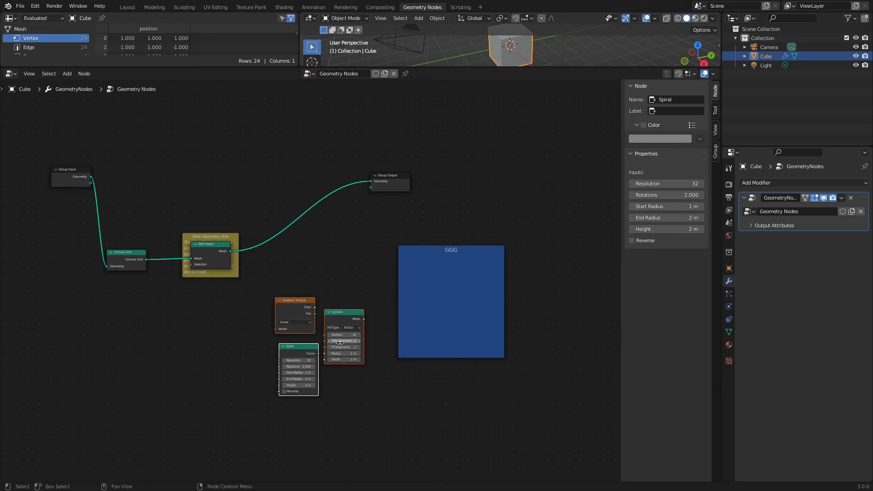
{"action": "key", "text": "g"}
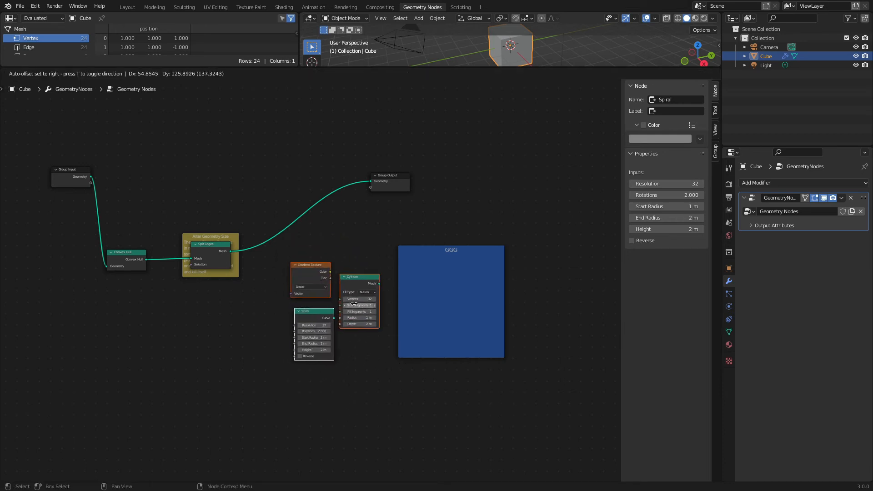
{"action": "left_click", "coordinate": [354, 305]}
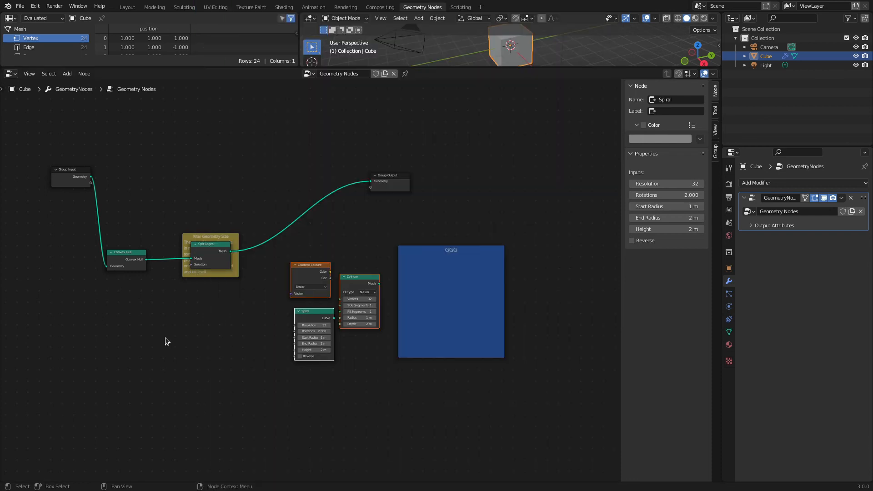
{"action": "left_click", "coordinate": [151, 338]}
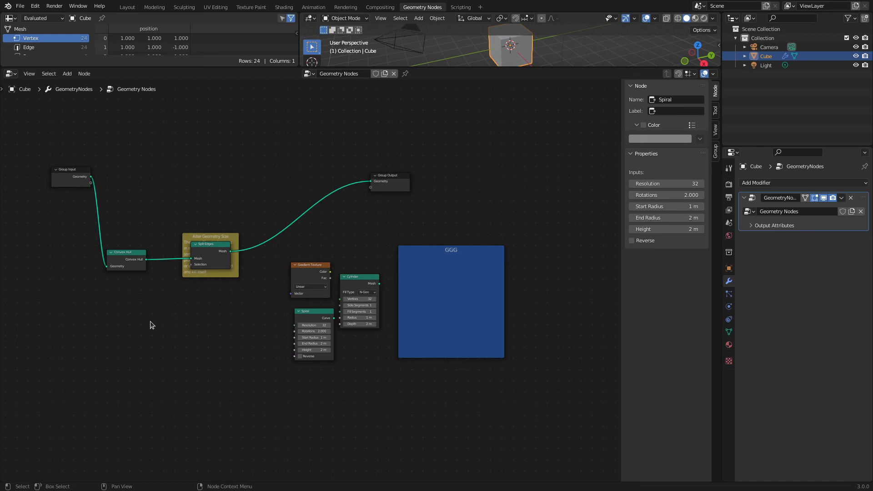
- Add a Reroute node in the free space above the link between Split Edges and Group Output
{"action": "key", "text": "shift+a"}
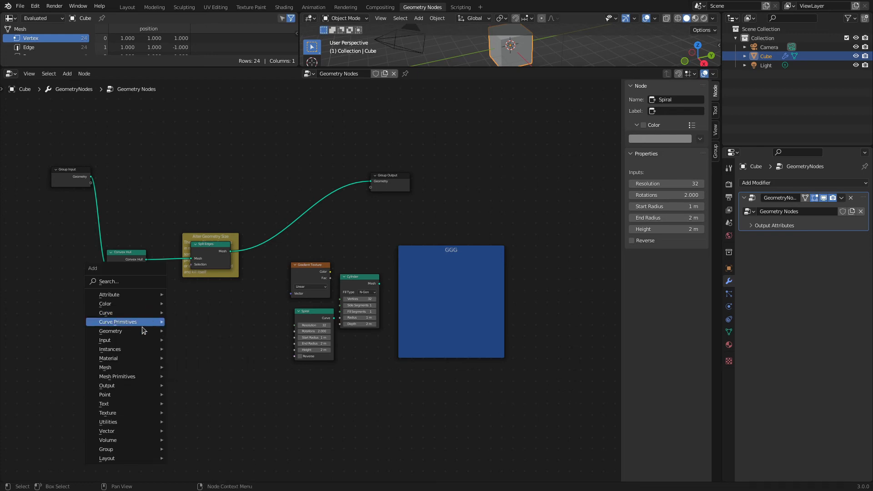
{"action": "mouse_move", "coordinate": [143, 458]}
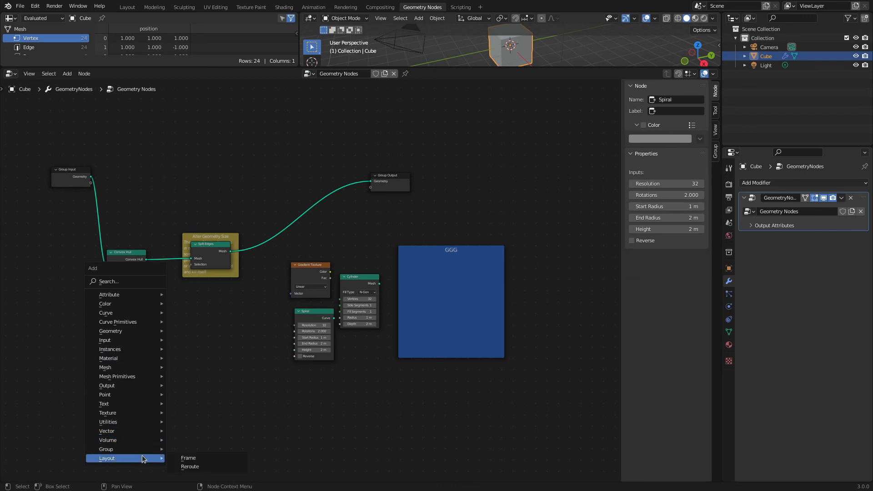
{"action": "left_click", "coordinate": [191, 467]}
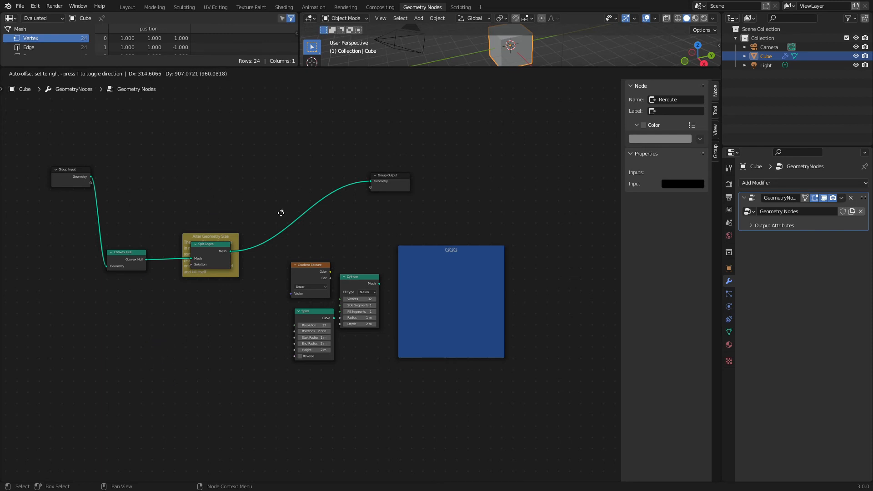
{"action": "left_click", "coordinate": [251, 181]}
{"action": "scroll", "coordinate": [253, 166], "scroll_direction": "up", "scroll_amount": 2}
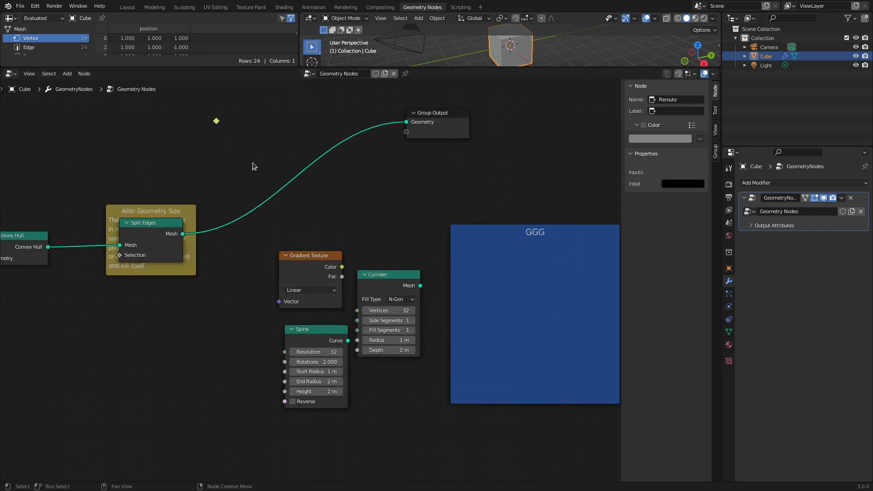
- Route the Group Input's Geometry output through the Reroute node into the Group Output's Geometry input
{"action": "scroll", "coordinate": [303, 198], "scroll_direction": "up", "scroll_amount": 1}
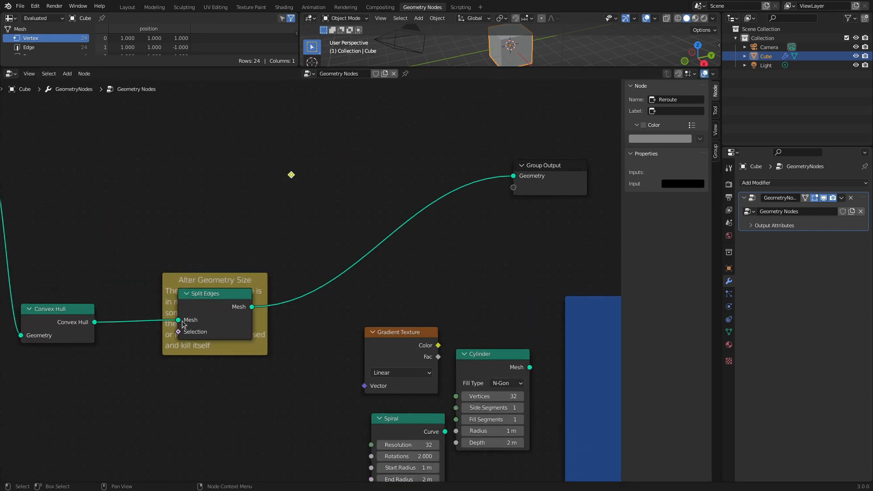
{"action": "scroll", "coordinate": [171, 203], "scroll_direction": "down", "scroll_amount": 3}
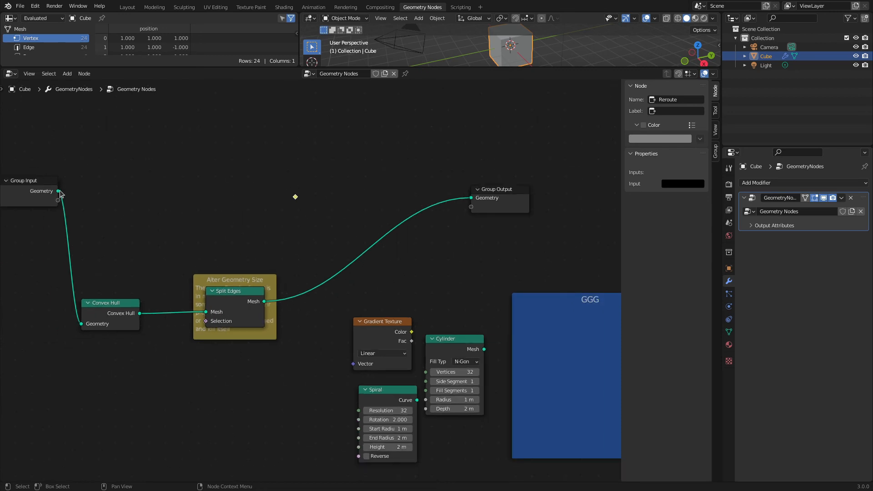
{"action": "left_click_drag", "start_coordinate": [59, 191], "coordinate": [471, 197]}
- Link the Reroute node to the Gradient Texture's Vector, the Cylinder's Vertices and Side Segments, and the Spiral's Resolution inputs
{"action": "mouse_move", "coordinate": [296, 197]}
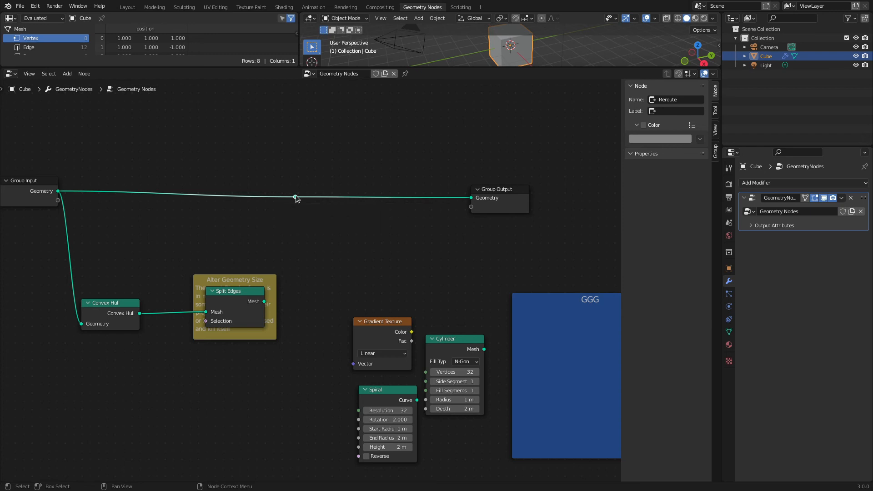
{"action": "left_click_drag", "start_coordinate": [295, 197], "coordinate": [353, 364]}
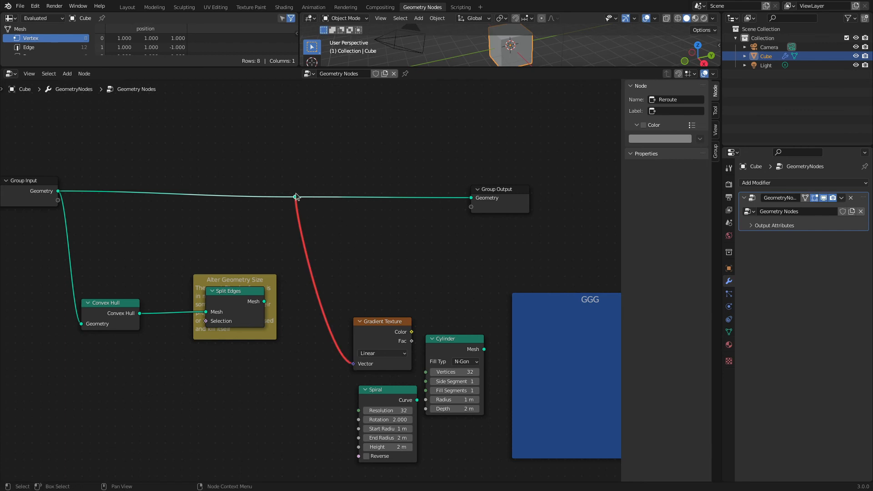
{"action": "left_click_drag", "start_coordinate": [295, 196], "coordinate": [427, 372]}
{"action": "left_click_drag", "start_coordinate": [296, 197], "coordinate": [426, 382]}
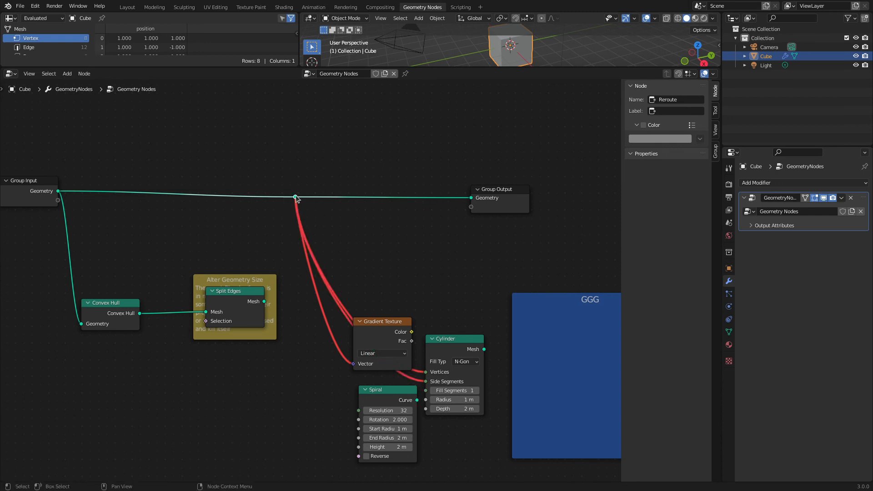
{"action": "left_click_drag", "start_coordinate": [296, 197], "coordinate": [359, 411]}
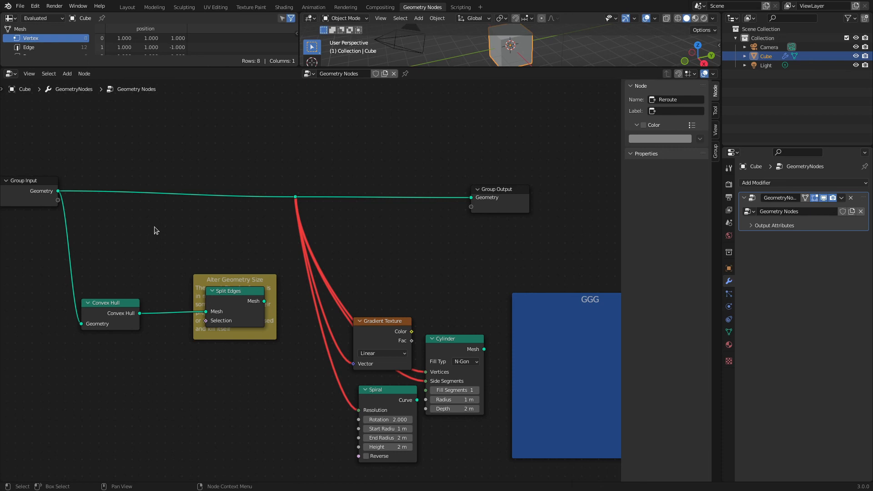
- Insert a second reroute on the link between Group Input and the first reroute, and link it to Spiral's Height and Group Output's empty socket
{"action": "key", "text": "shift"}
{"action": "right_click_drag", "start_coordinate": [154, 226], "coordinate": [251, 160], "text": "shift"}
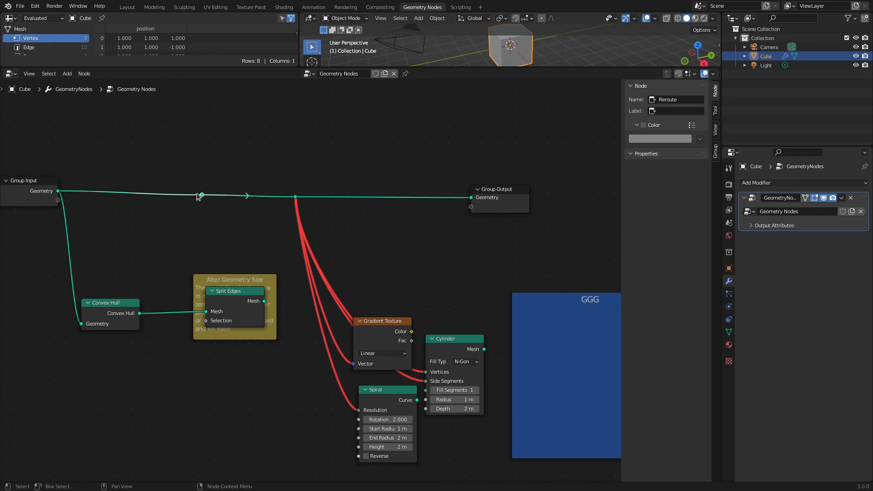
{"action": "mouse_move", "coordinate": [202, 195]}
{"action": "left_click_drag", "start_coordinate": [201, 195], "coordinate": [358, 447]}
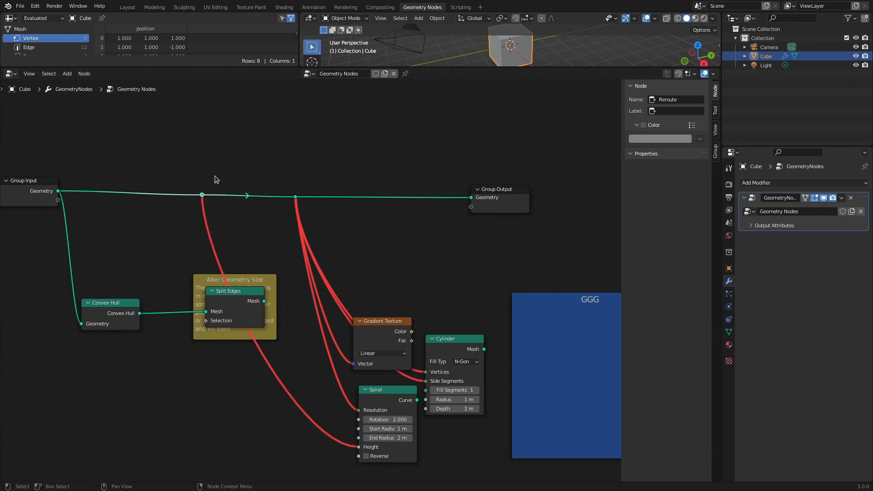
{"action": "left_click_drag", "start_coordinate": [202, 195], "coordinate": [472, 207]}
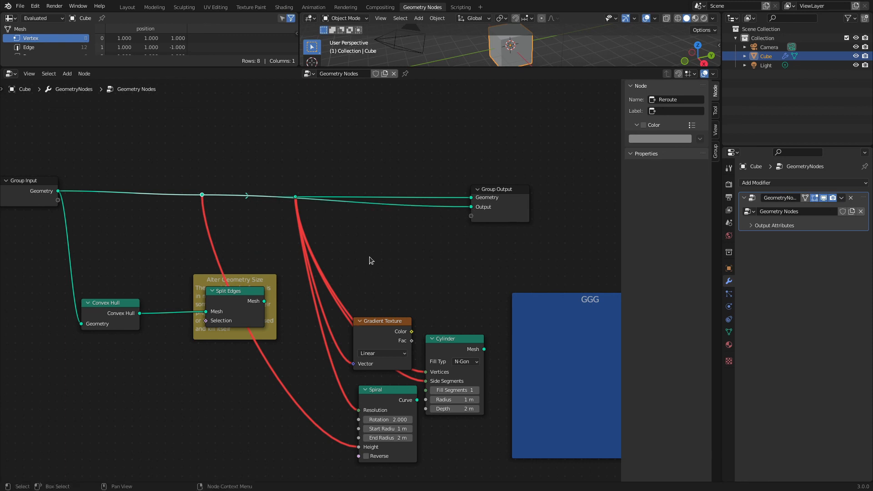
- Move the first Reroute node up, clear of the straight link running from the second reroute to the Group Output
{"action": "left_click", "coordinate": [295, 197]}
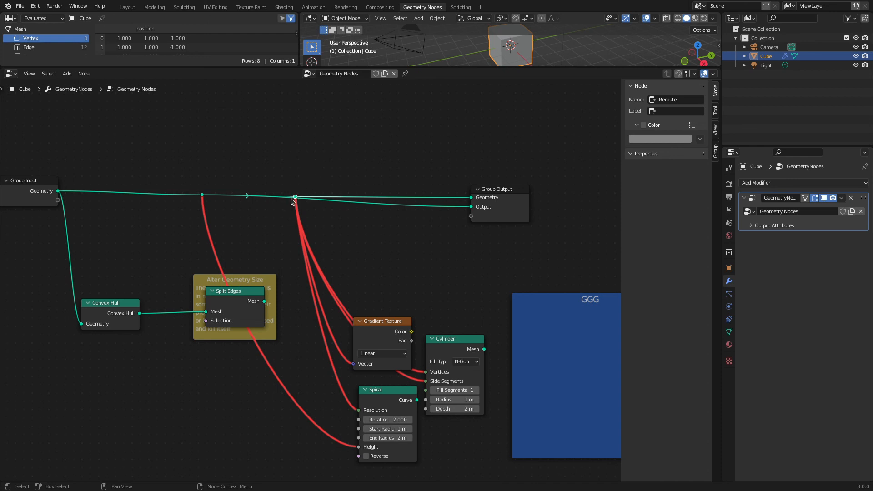
{"action": "left_click_drag", "start_coordinate": [295, 197], "coordinate": [427, 393]}
{"action": "mouse_move", "coordinate": [295, 199]}
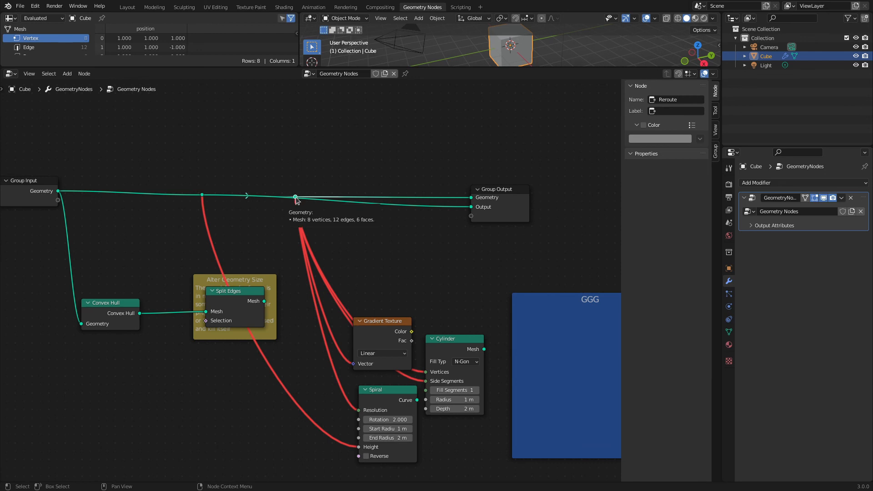
{"action": "left_click_drag", "start_coordinate": [295, 198], "coordinate": [291, 142]}
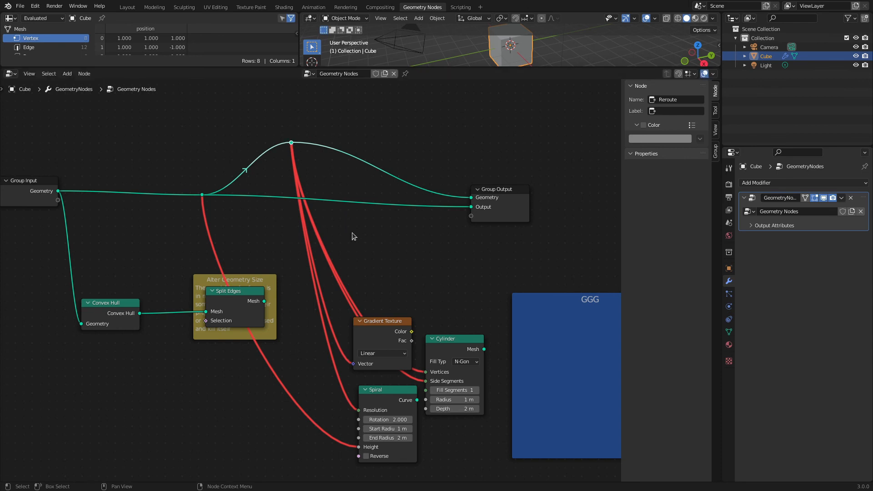